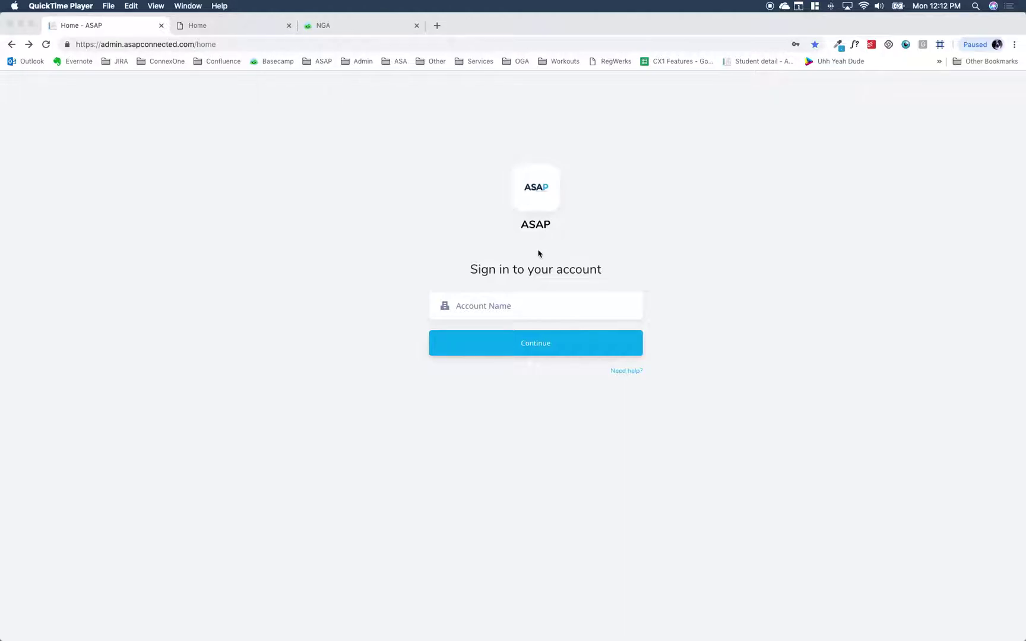
# - Enter the organization's account number on the sign-in page and continue to its login page
pyautogui.click(538, 305)
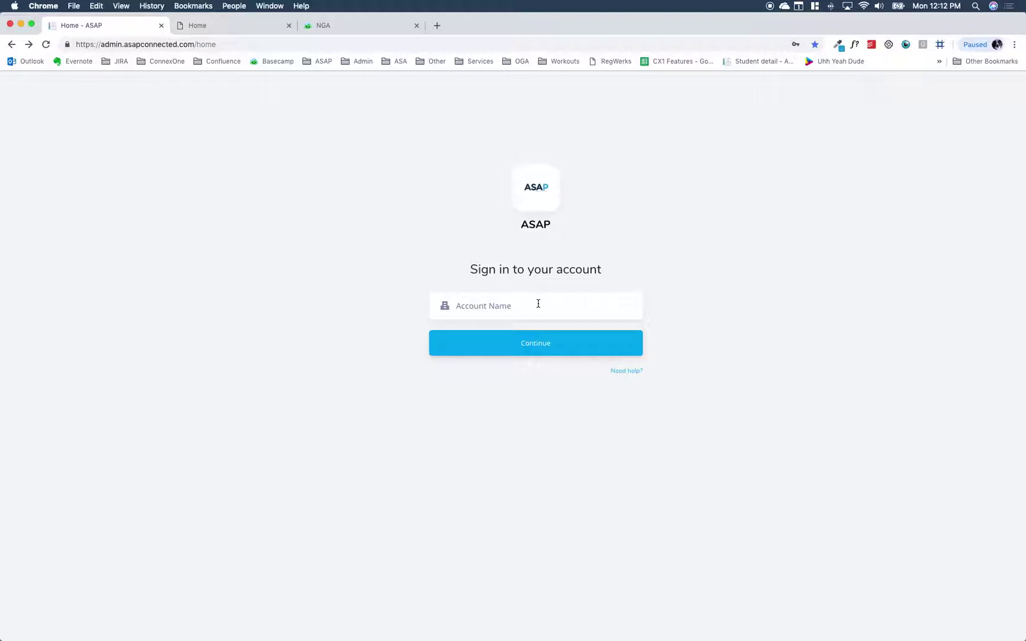
pyautogui.click(538, 304)
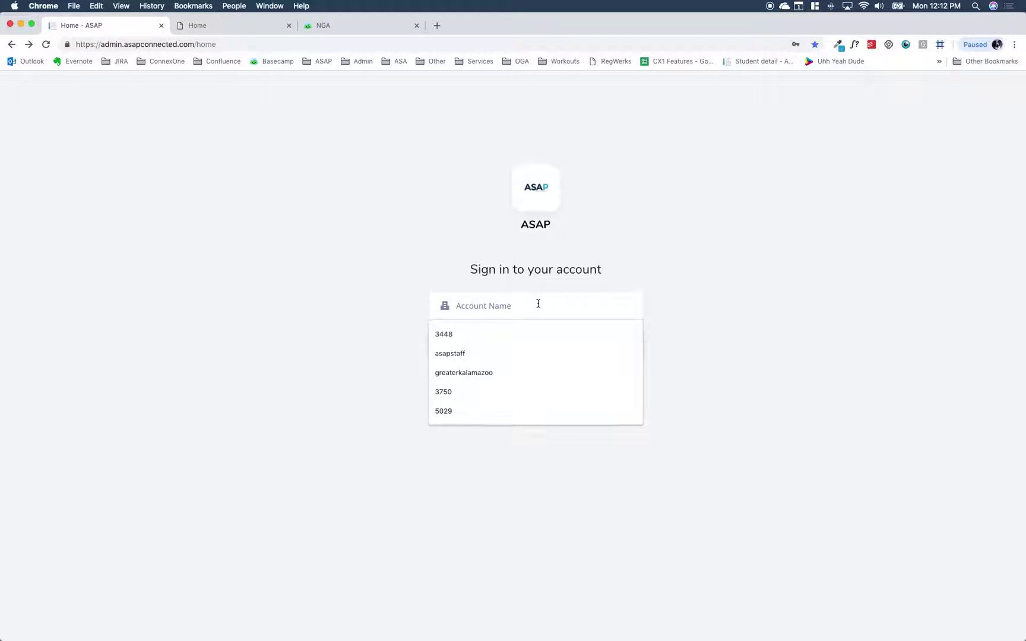
pyautogui.write('4197')
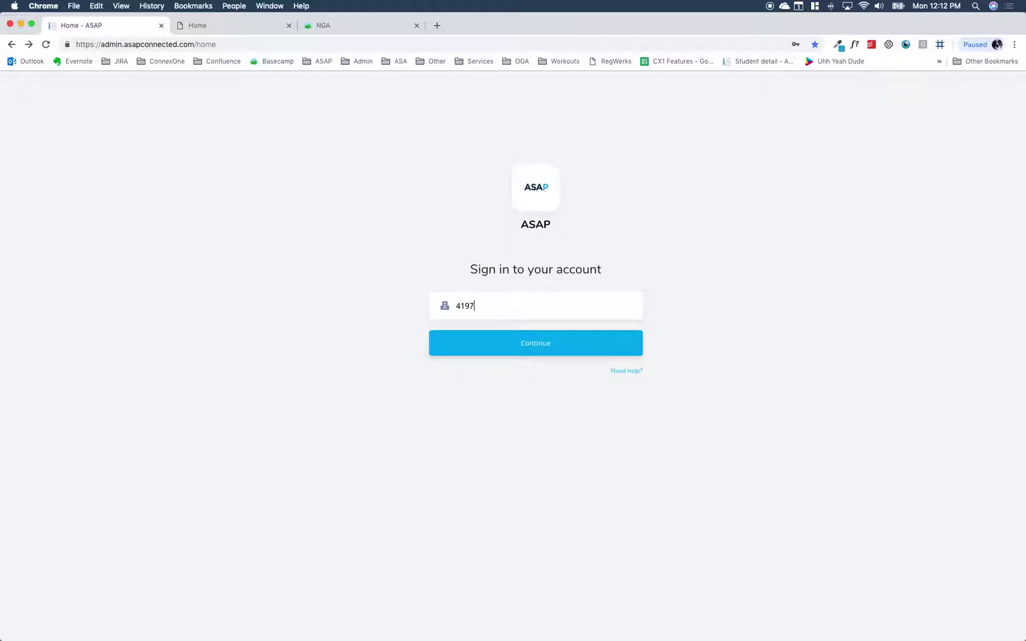
pyautogui.click(566, 347)
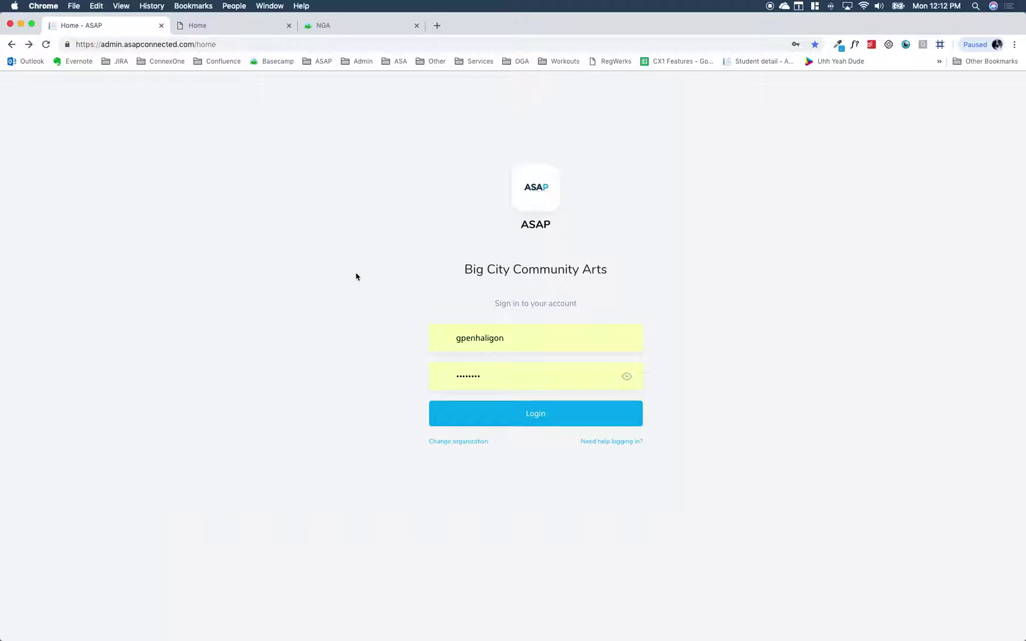
# - Switch the organization to asapstaff, enter the organization number, and log in to the admin site
pyautogui.click(467, 444)
pyautogui.moveTo(490, 306); pyautogui.dragTo(423, 307)
pyautogui.write('asa')
pyautogui.click(445, 334)
pyautogui.click(513, 348)
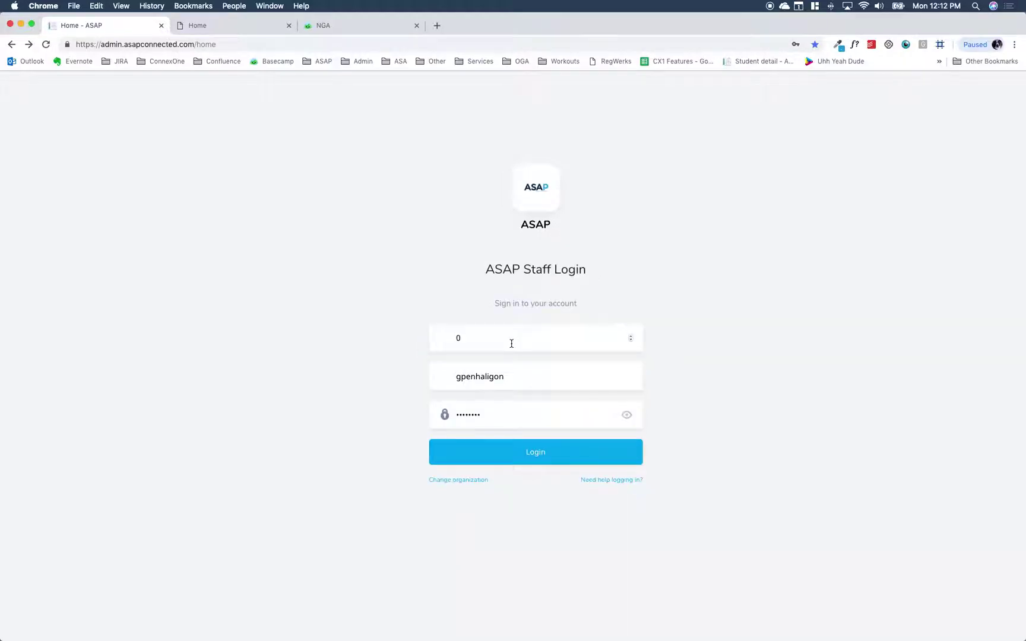
pyautogui.write('4197')
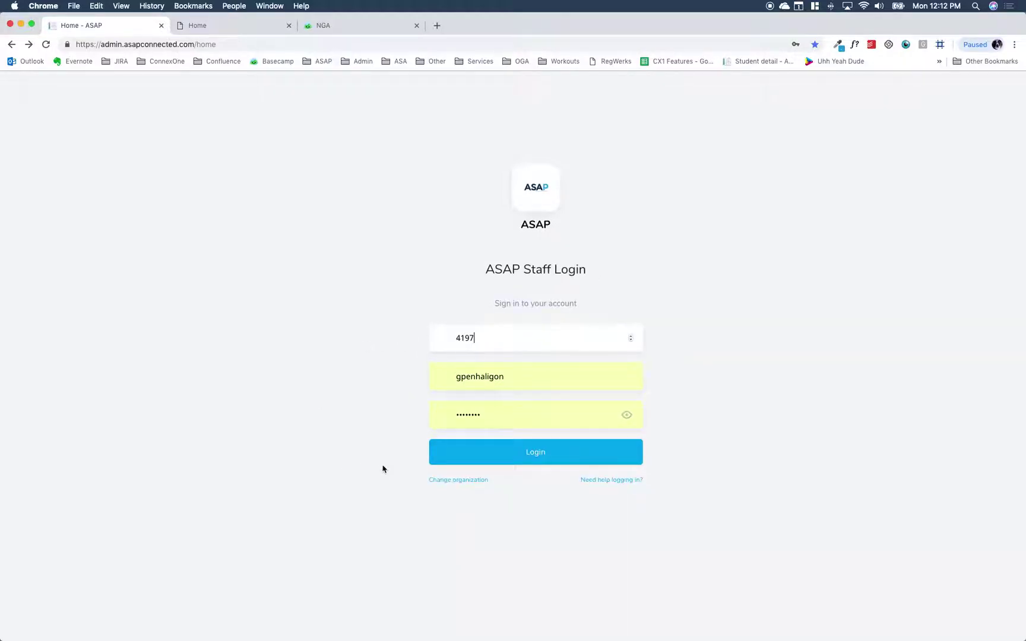
pyautogui.click(542, 454)
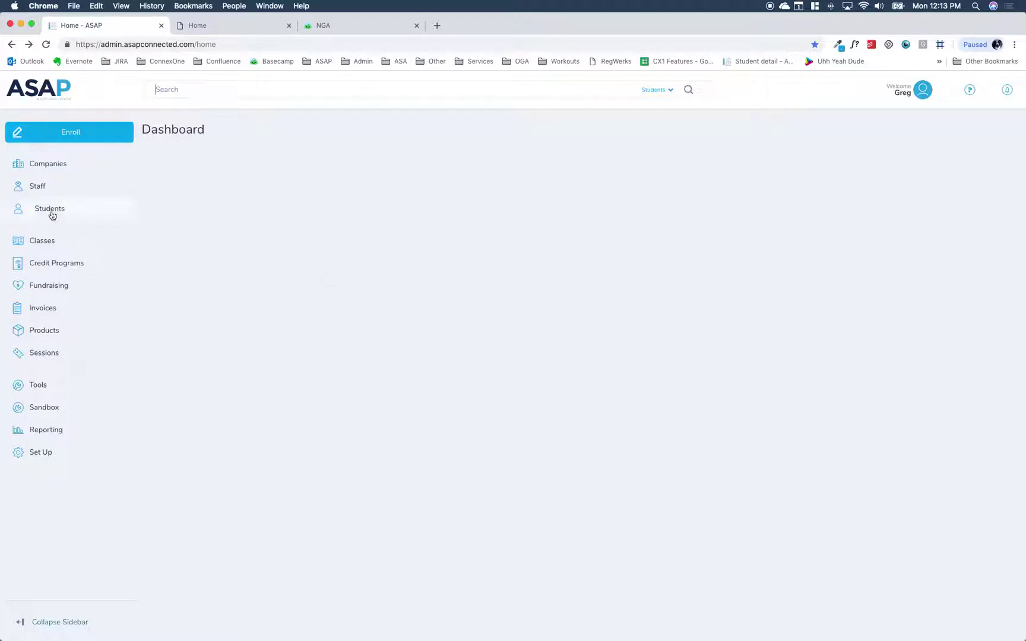
# - Open the Classes list and pull the old Home dashboard tab out into its own window
pyautogui.click(54, 242)
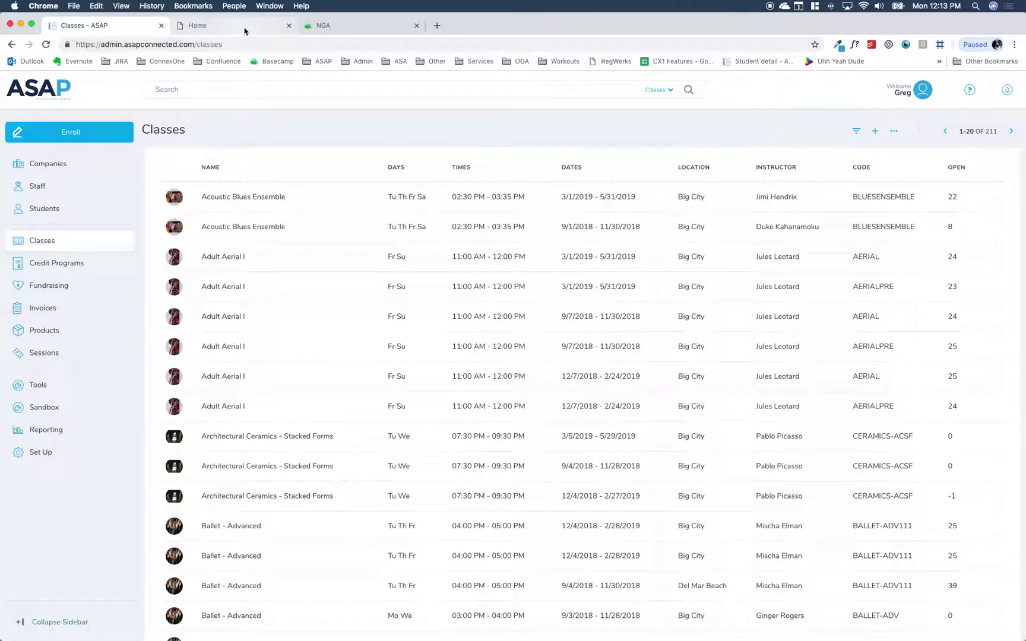
pyautogui.click(239, 30)
pyautogui.moveTo(238, 31); pyautogui.dragTo(236, 62)
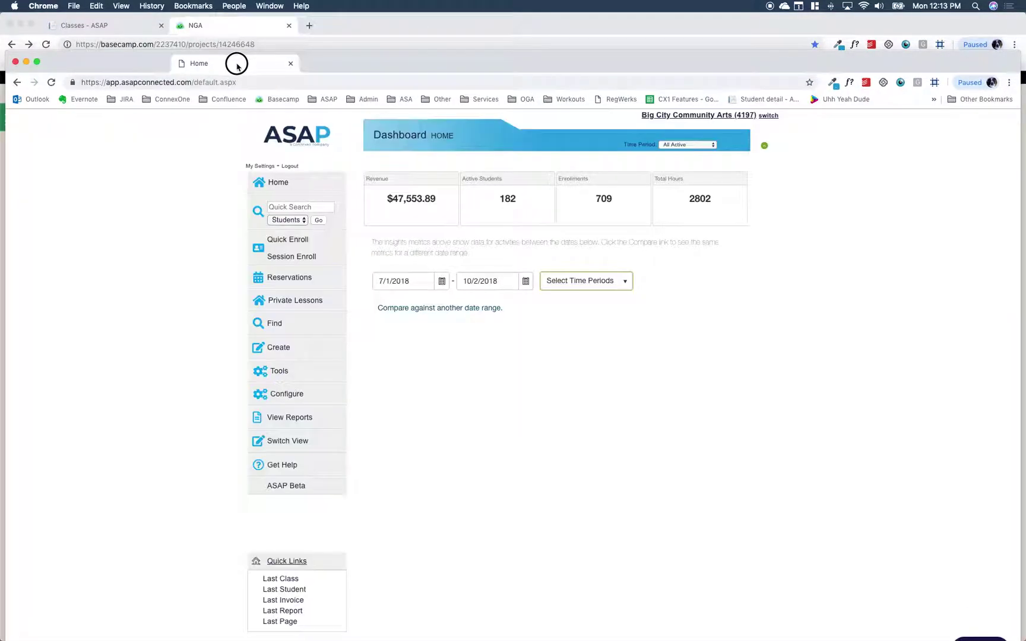
# - Position the old dashboard window across the lower half of the screen below Classes
pyautogui.moveTo(710, 63); pyautogui.dragTo(685, 65)
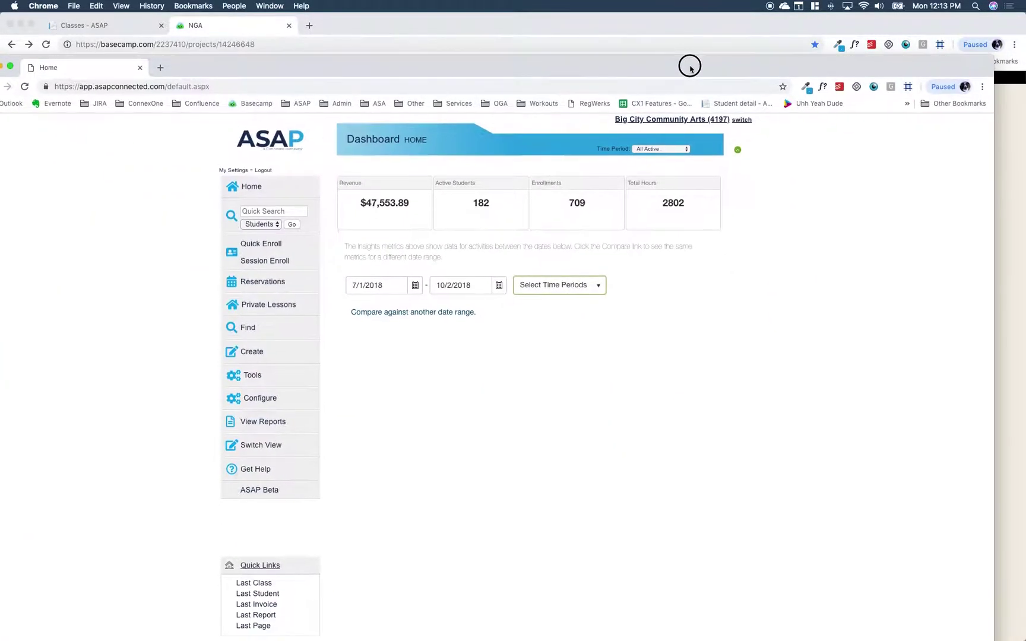
pyautogui.click(111, 33)
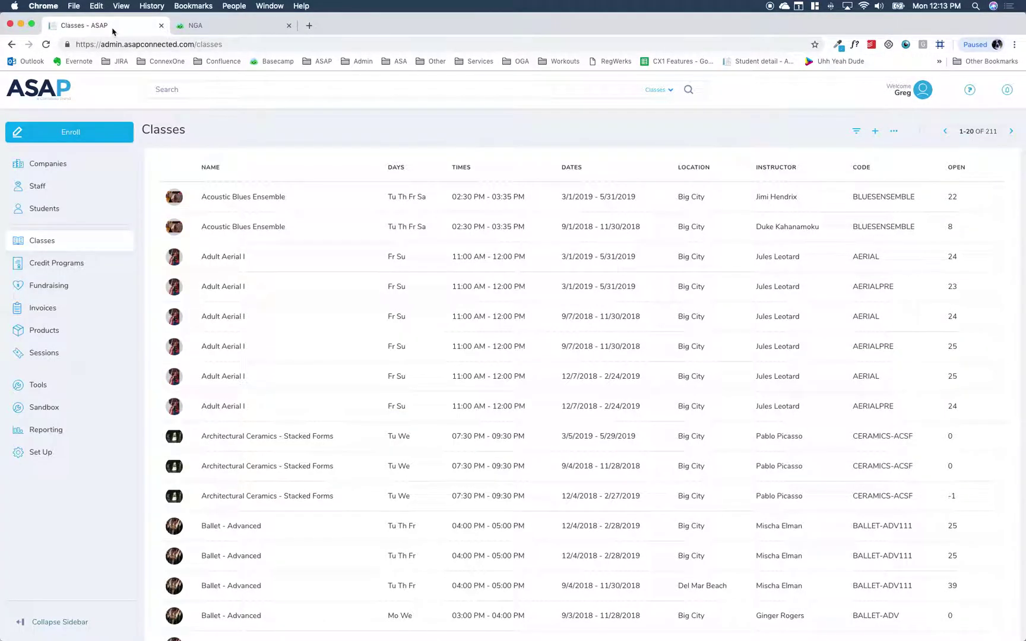
pyautogui.hotkey('ctrl', 'Up')
pyautogui.click(552, 262)
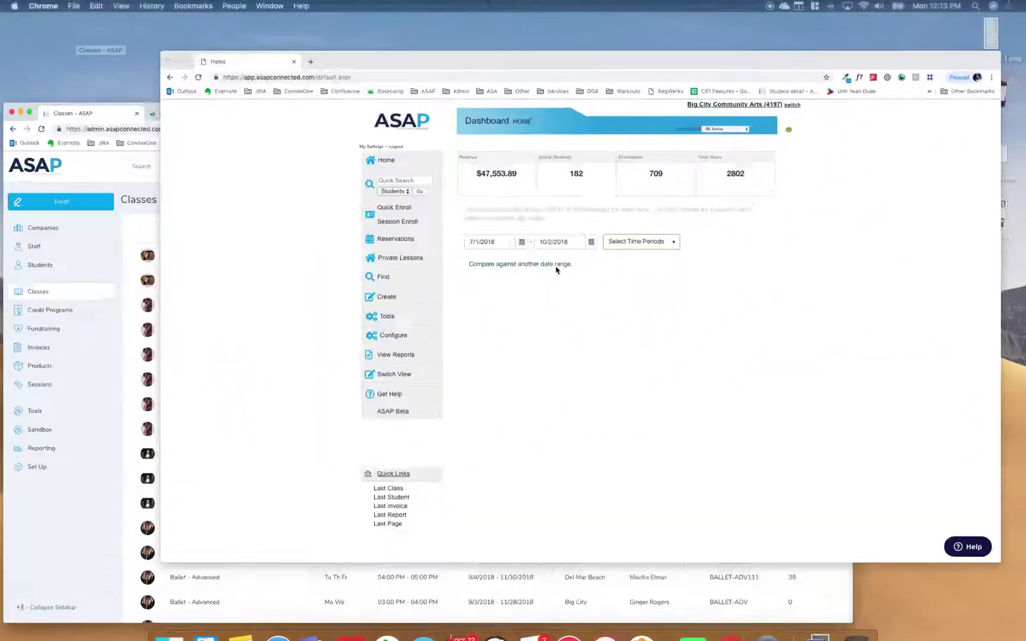
pyautogui.moveTo(454, 76); pyautogui.dragTo(472, 418)
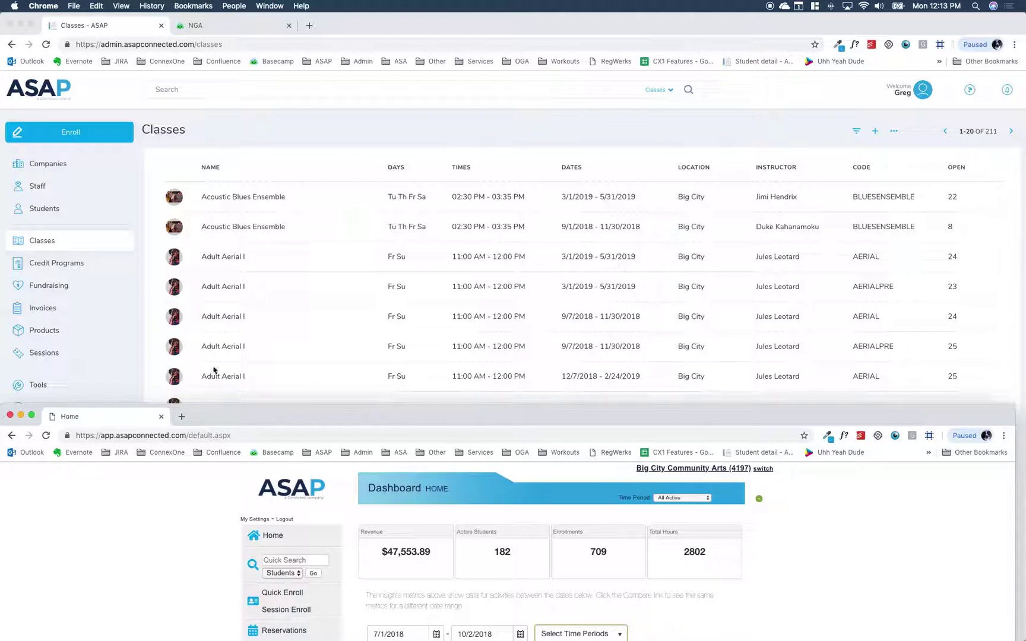
# - Close the lower Home window, glance at Students, and return to the full 211-class list
pyautogui.click(9, 415)
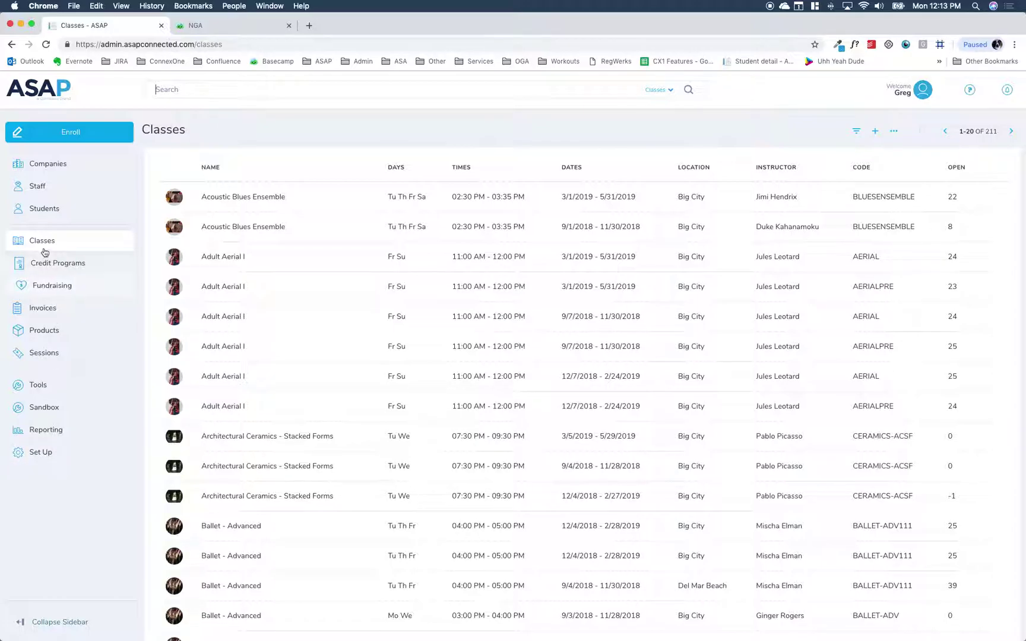
pyautogui.click(46, 210)
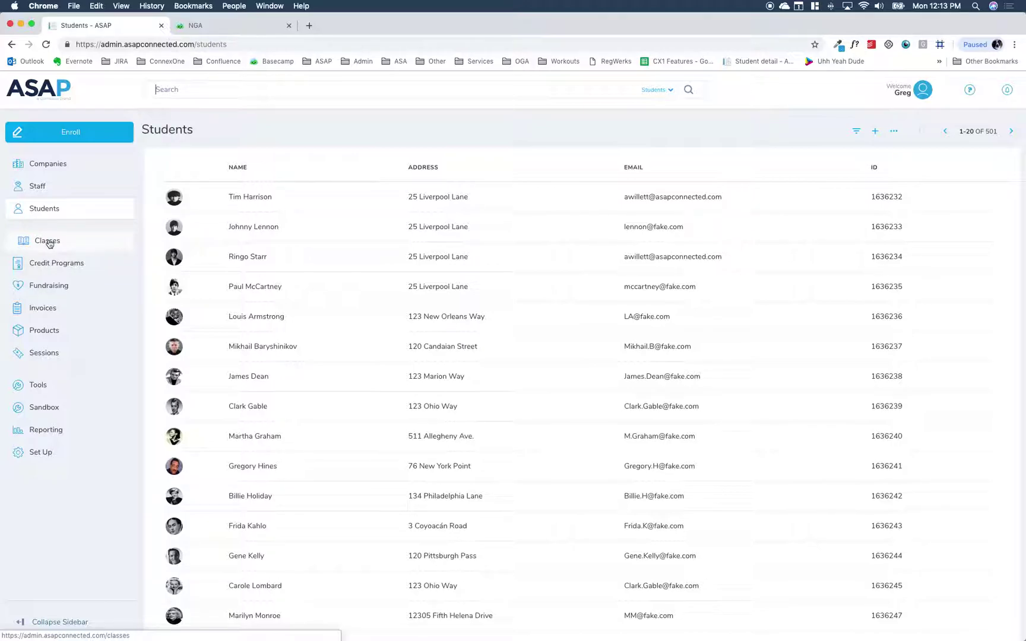
pyautogui.click(49, 243)
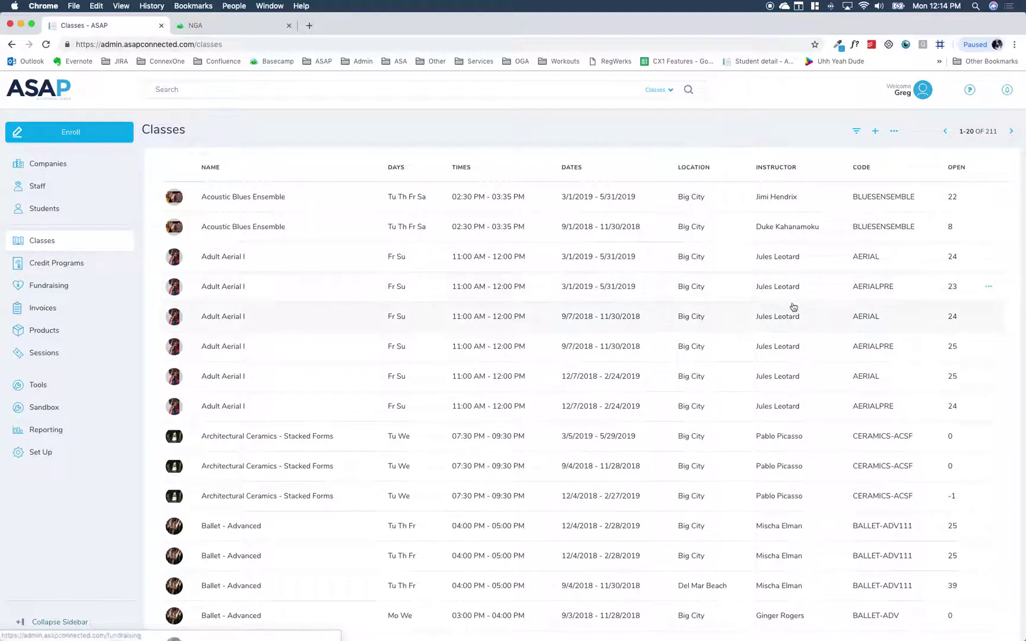
# - Filter the Classes list from All Active to the Fall 2018 term, leaving 72 classes
pyautogui.click(856, 132)
pyautogui.click(376, 157)
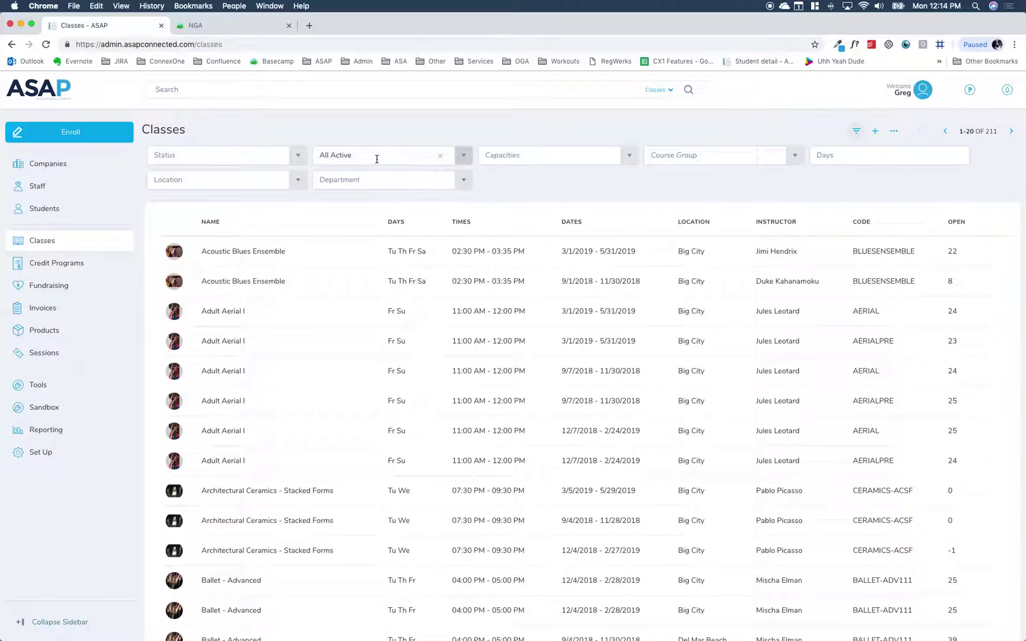
pyautogui.click(464, 156)
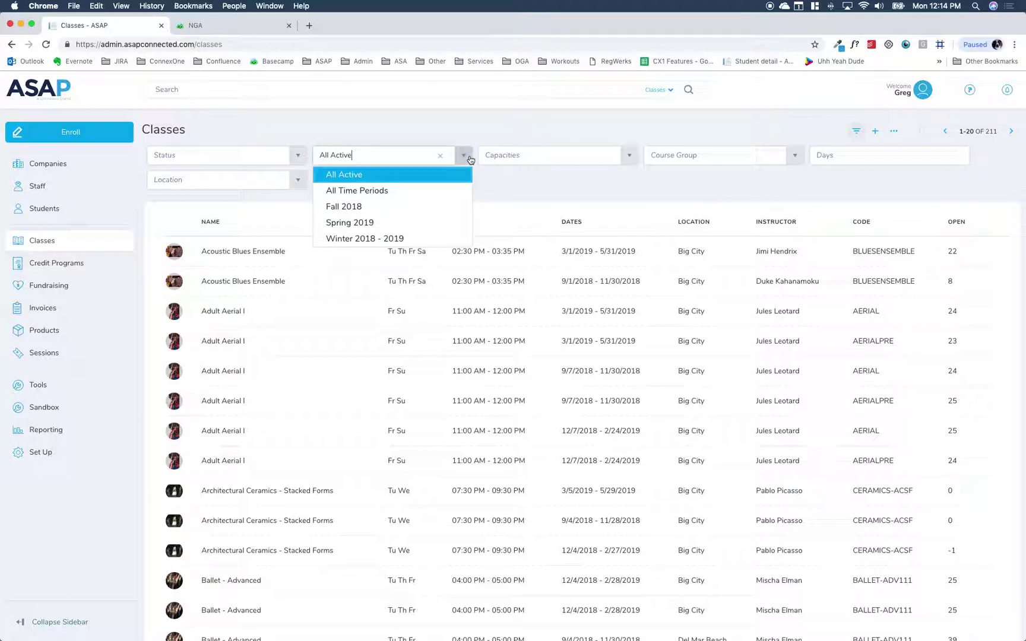
pyautogui.click(356, 208)
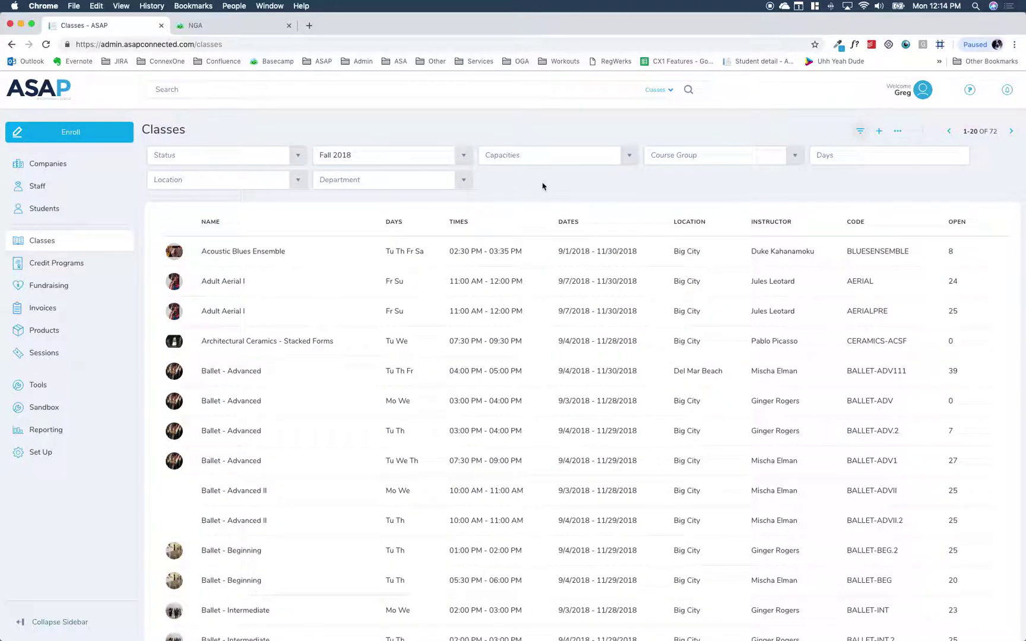
pyautogui.click(898, 134)
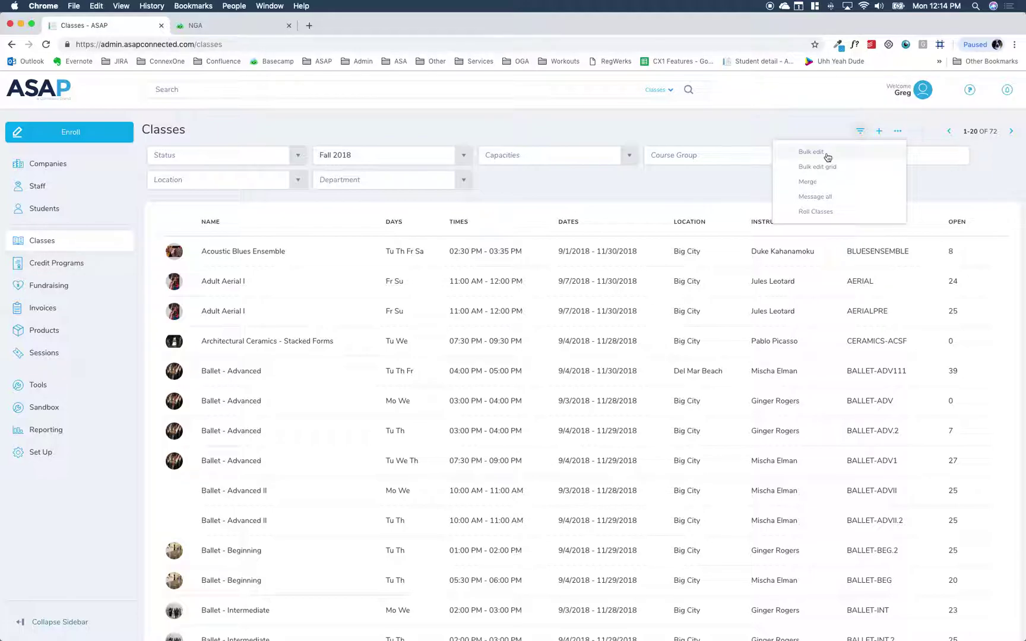
pyautogui.click(778, 127)
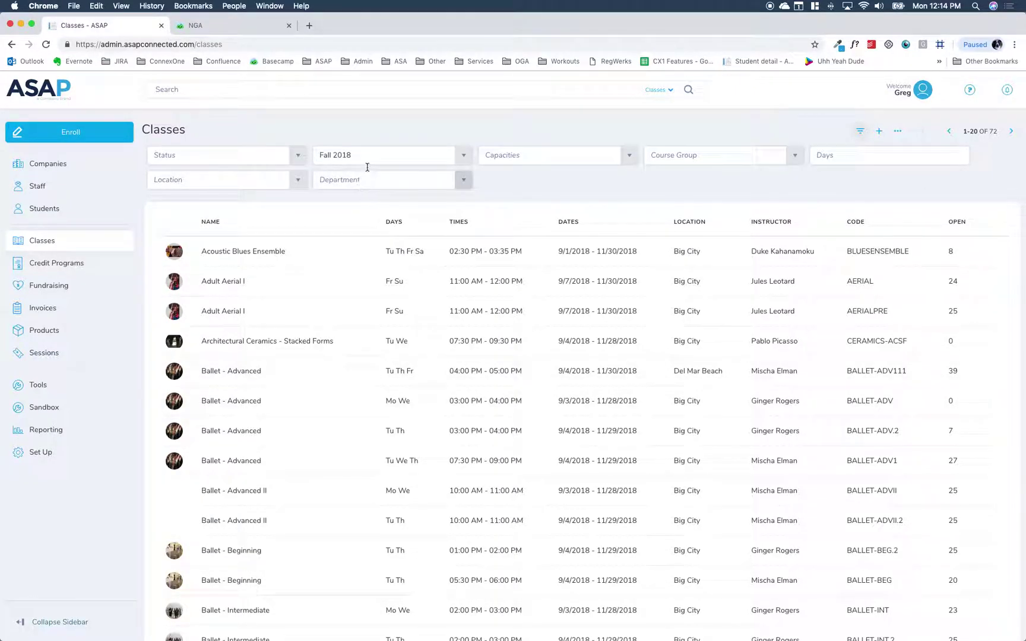
# - Switch the search scope from Classes to Students, try a partial name search, then clear it
pyautogui.click(343, 84)
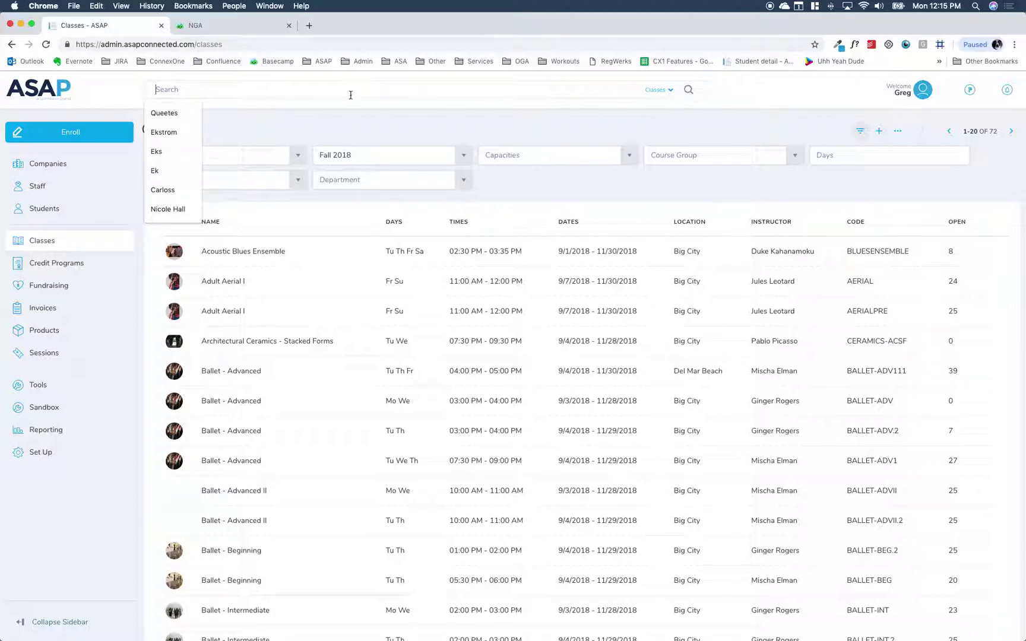
pyautogui.click(371, 131)
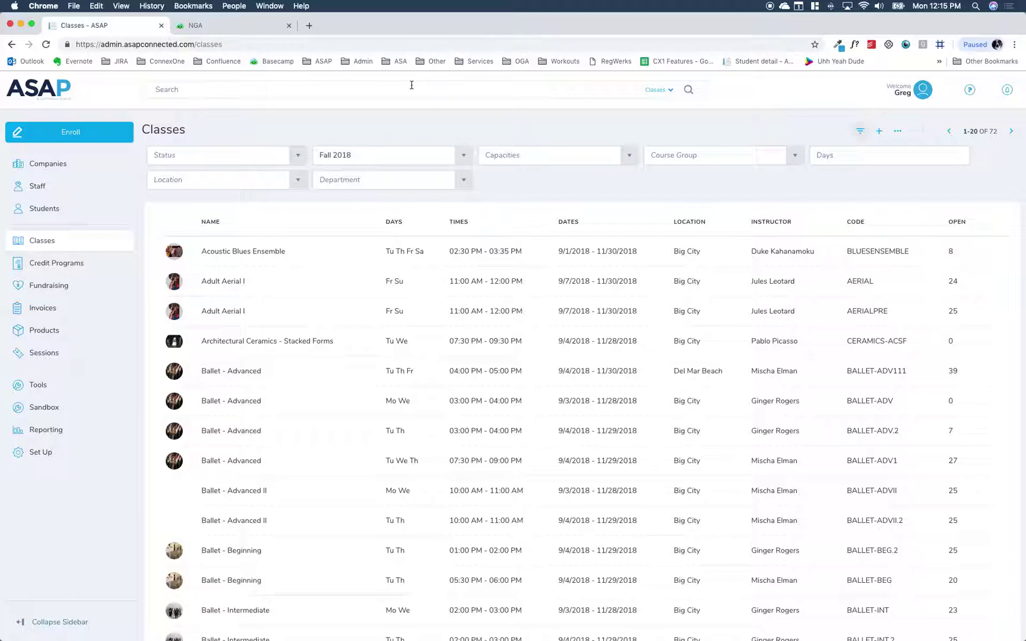
pyautogui.click(307, 91)
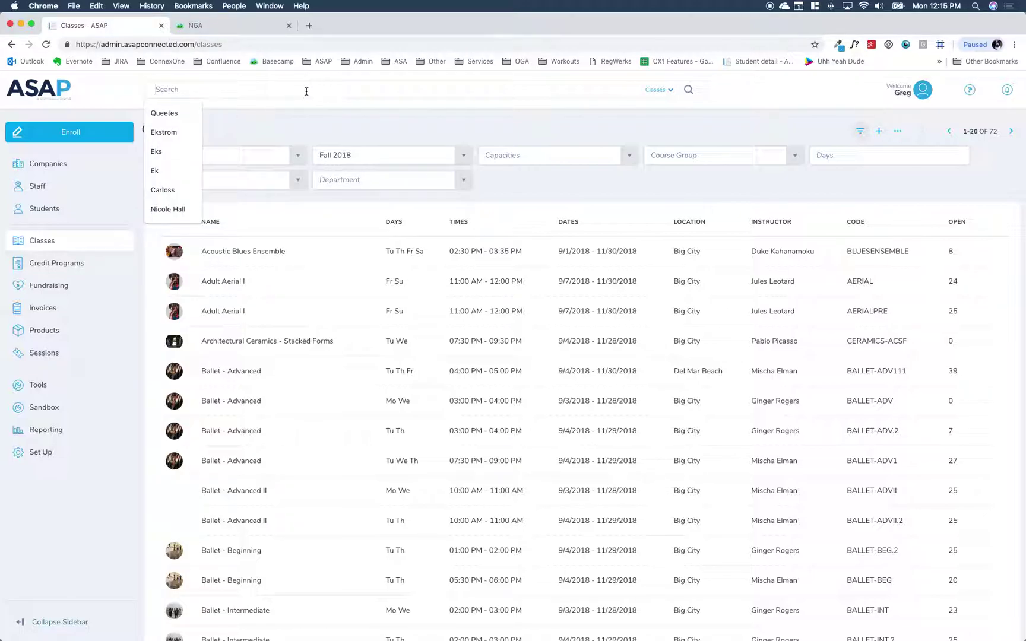
pyautogui.click(661, 91)
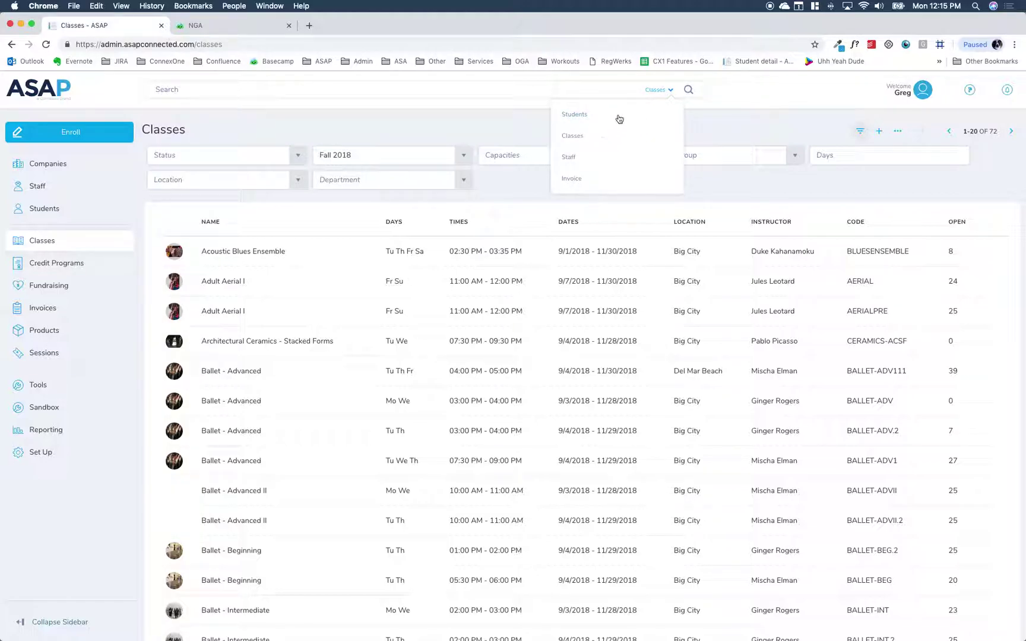
pyautogui.click(614, 114)
pyautogui.click(594, 95)
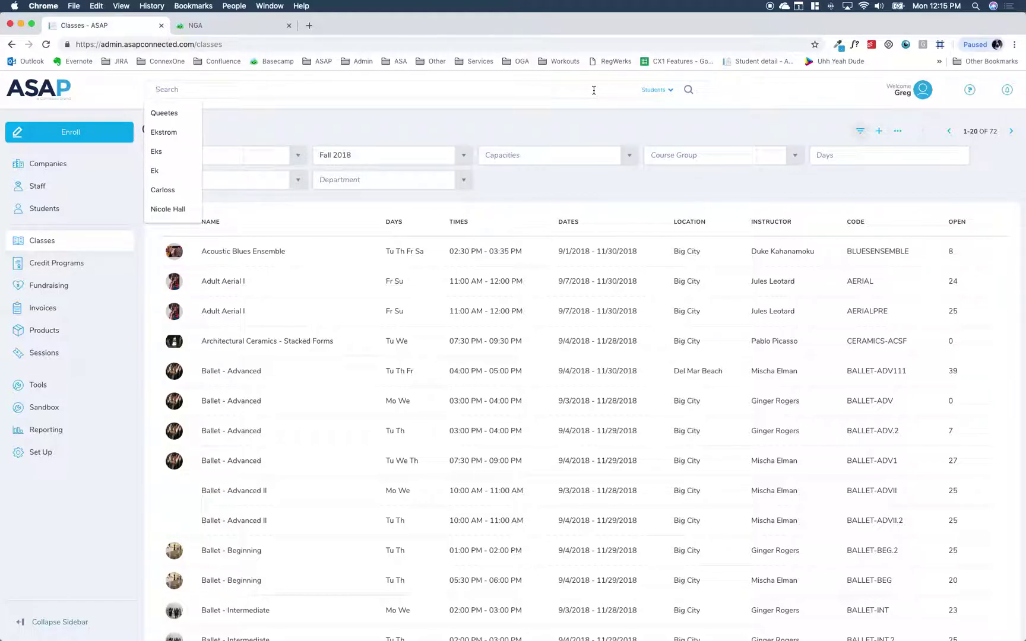
pyautogui.write('nin')
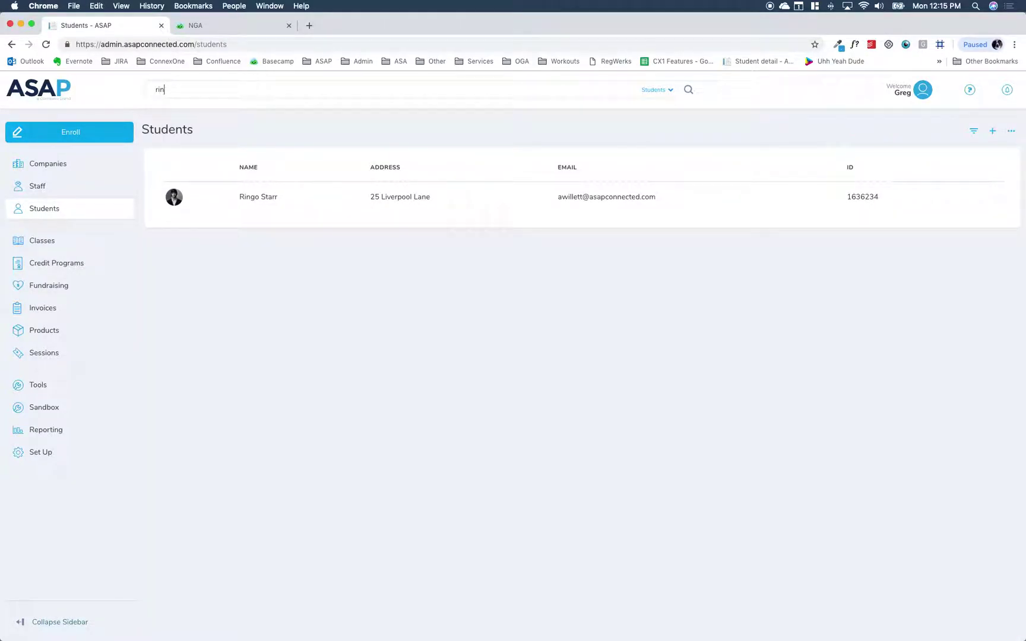
pyautogui.press('BackSpace')
pyautogui.press('BackSpace')
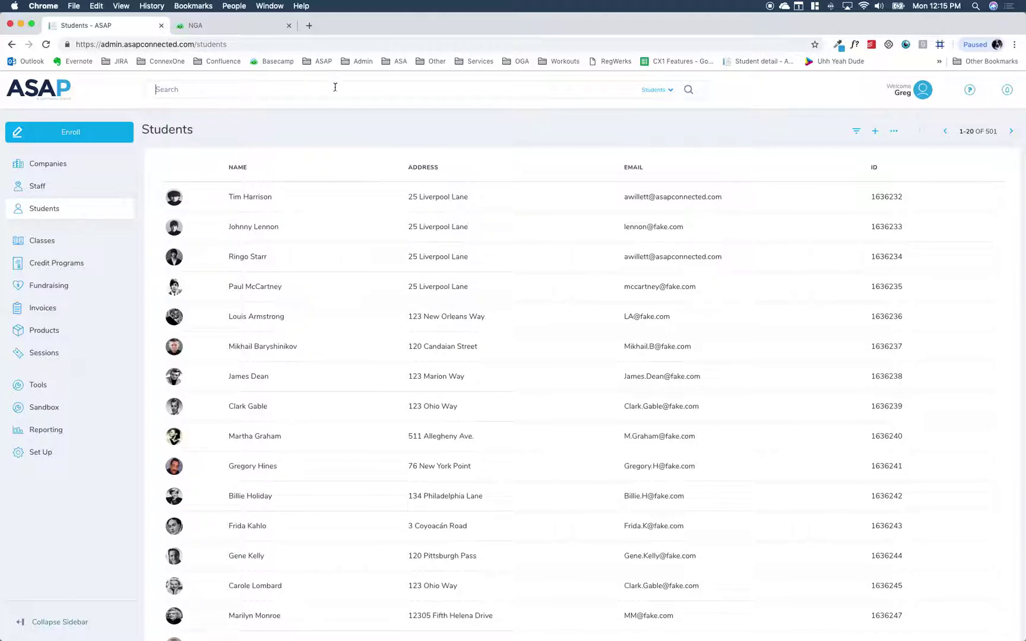
# - Set the search scope back to Classes and search for 'ceramics'
pyautogui.click(669, 95)
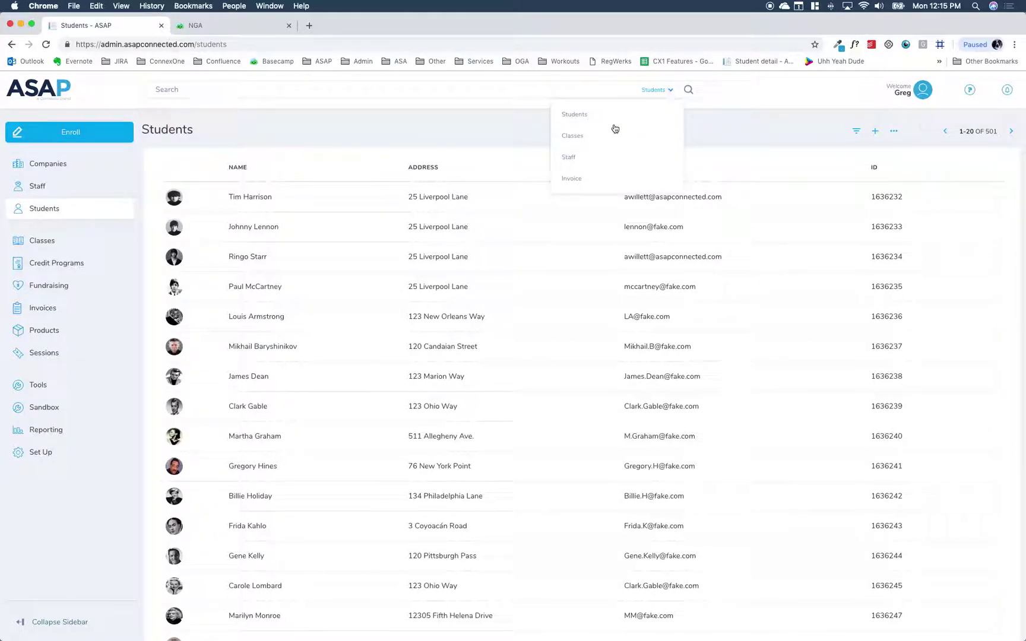
pyautogui.click(591, 138)
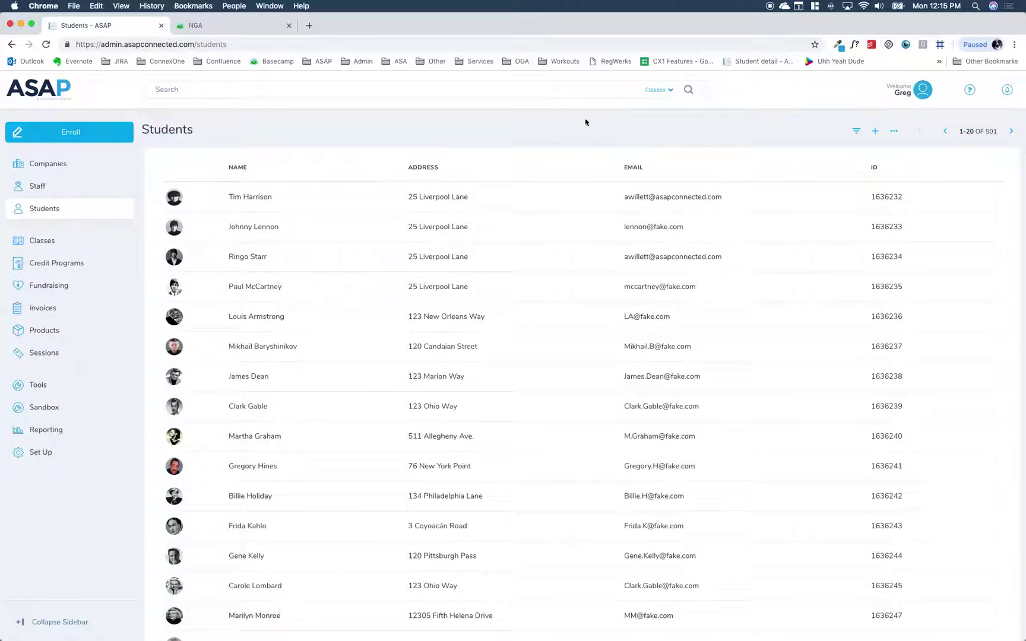
pyautogui.click(561, 89)
pyautogui.write('cl')
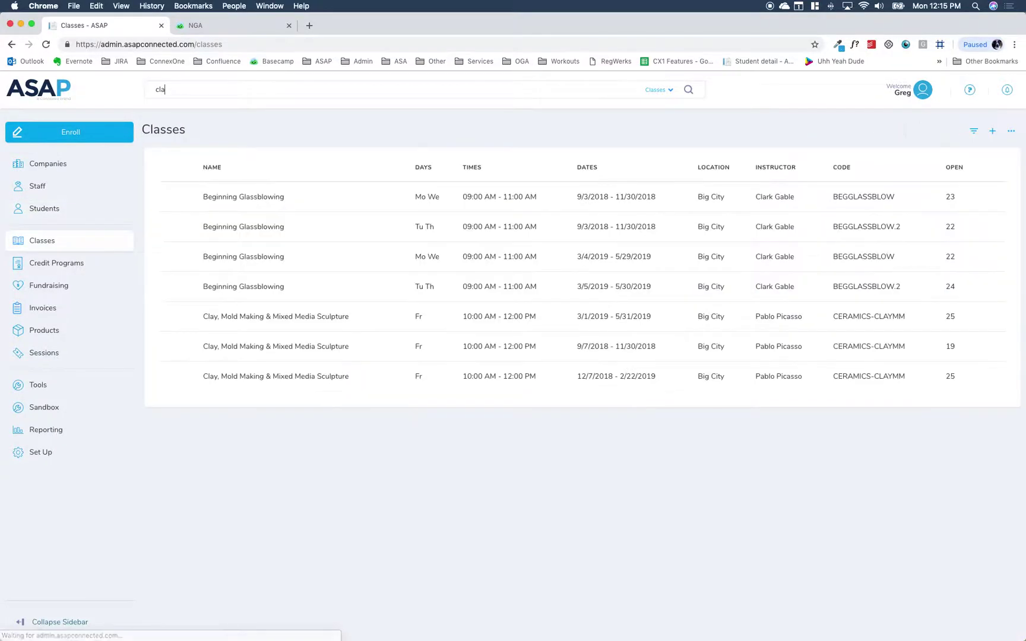
pyautogui.press('BackSpace')
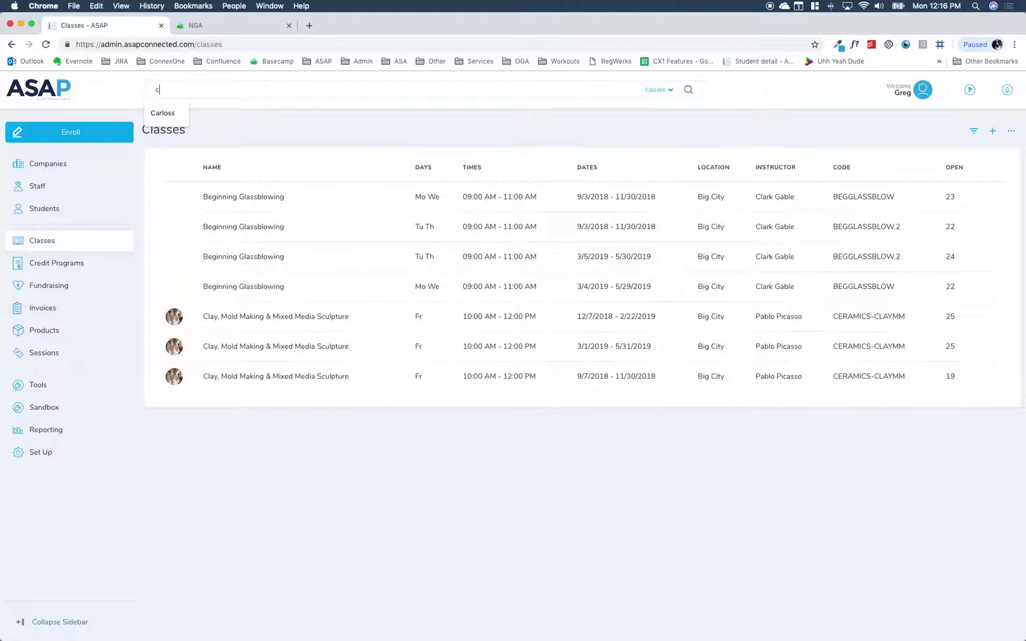
pyautogui.write('eram')
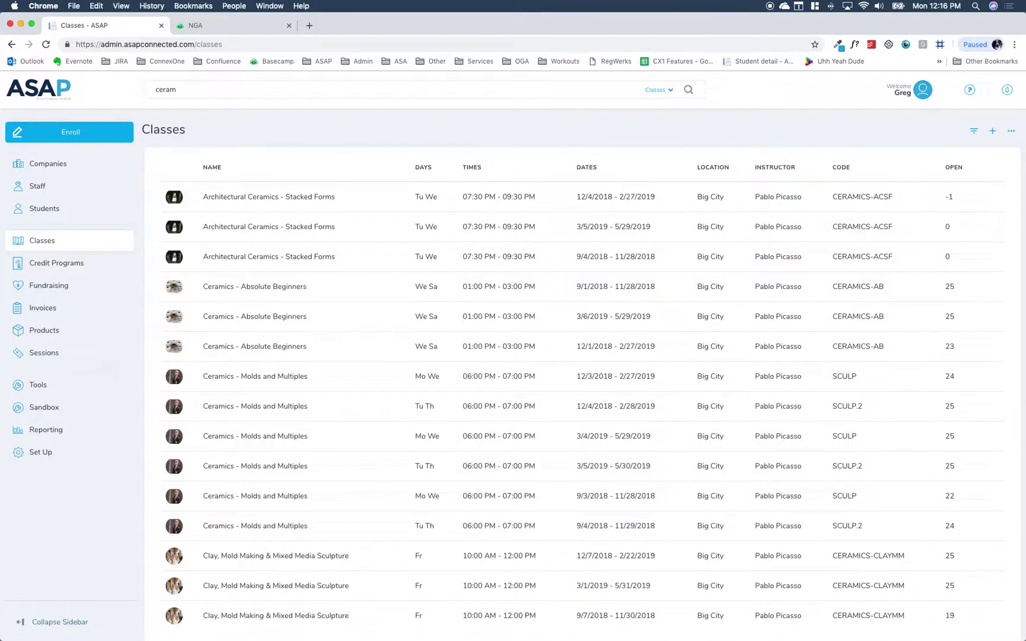
pyautogui.write('ics')
# - Open a Ceramics - Absolute Beginners result, go back, then open the 3/6/2019 spring session
pyautogui.click(290, 289)
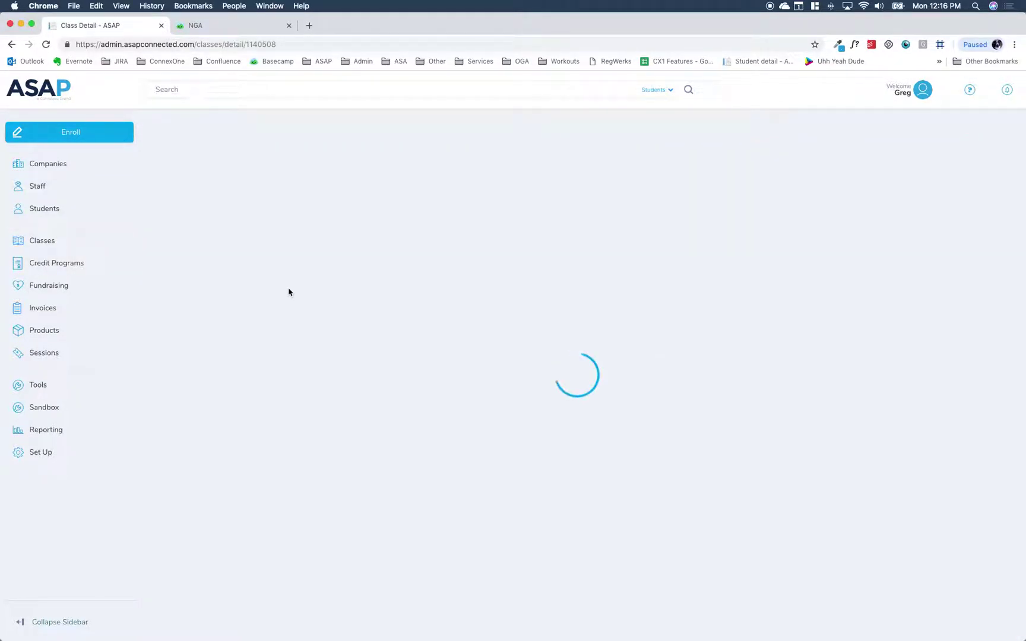
pyautogui.click(8, 46)
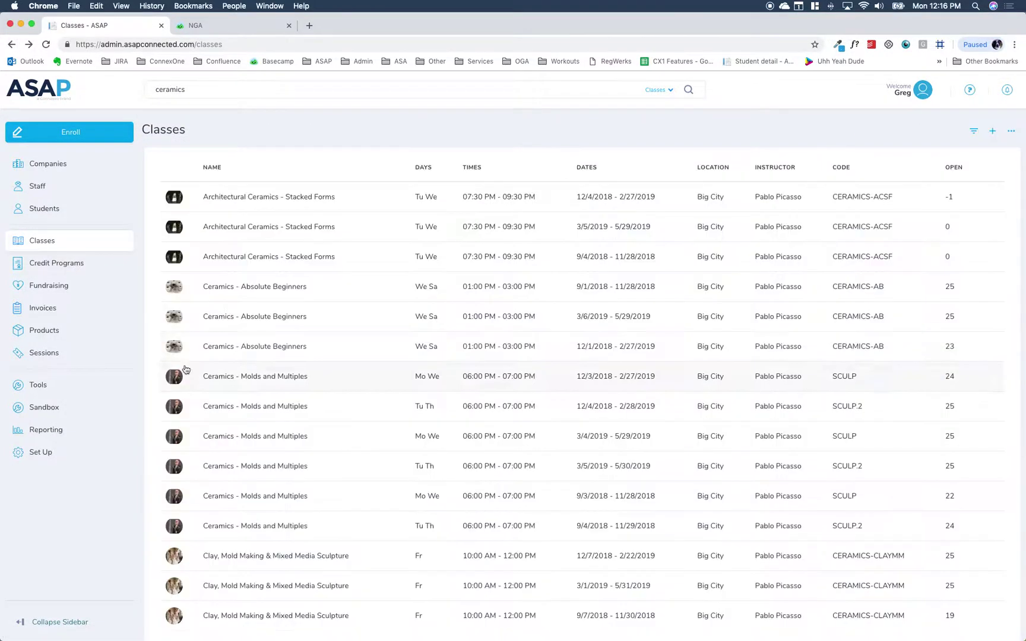
pyautogui.click(252, 317)
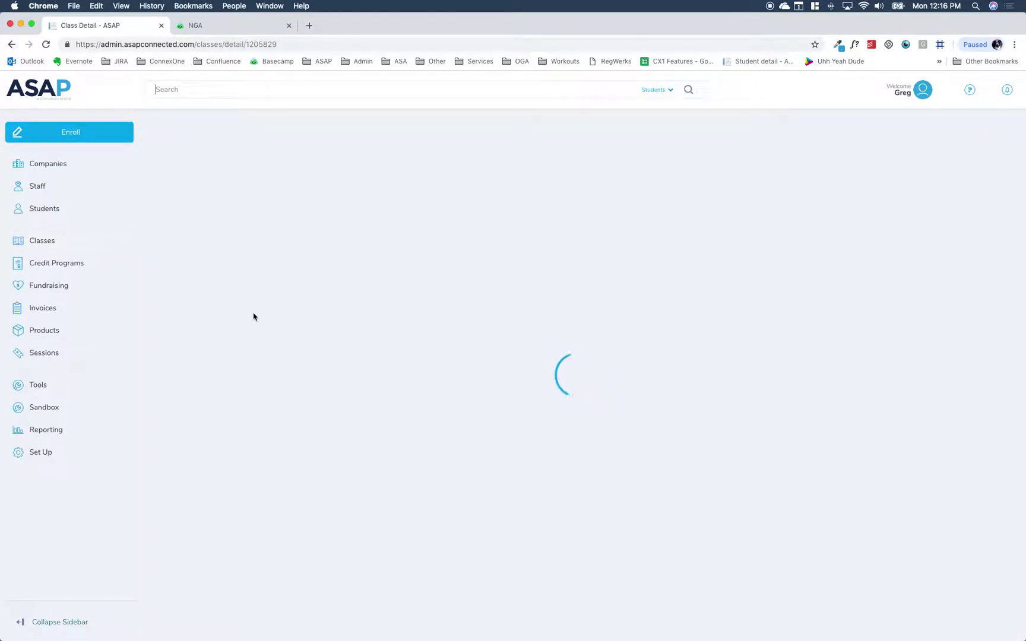
# - Go back and open the 12/1/2018 Winter Ceramics - Absolute Beginners class with two enrolled students
pyautogui.click(11, 46)
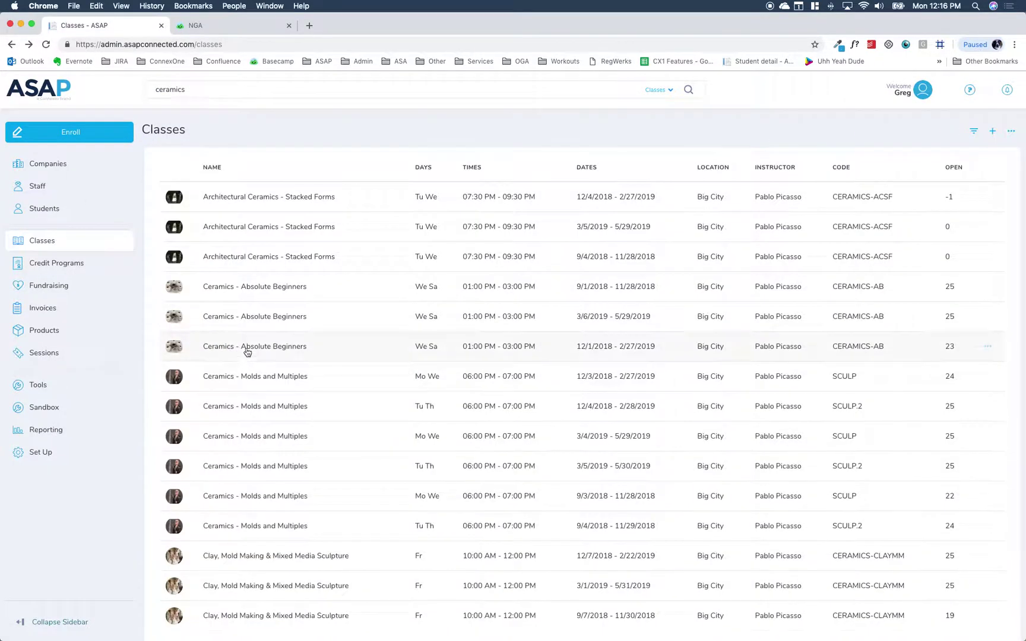
pyautogui.click(247, 349)
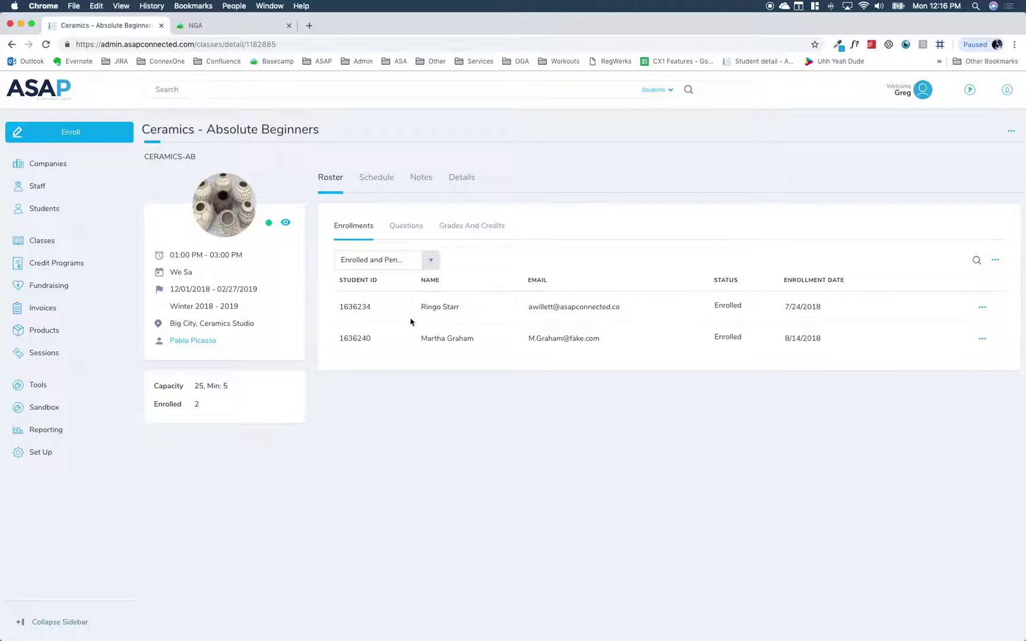
# - Look through the class's Schedule and Notes tabs, ending on its Details form
pyautogui.click(376, 178)
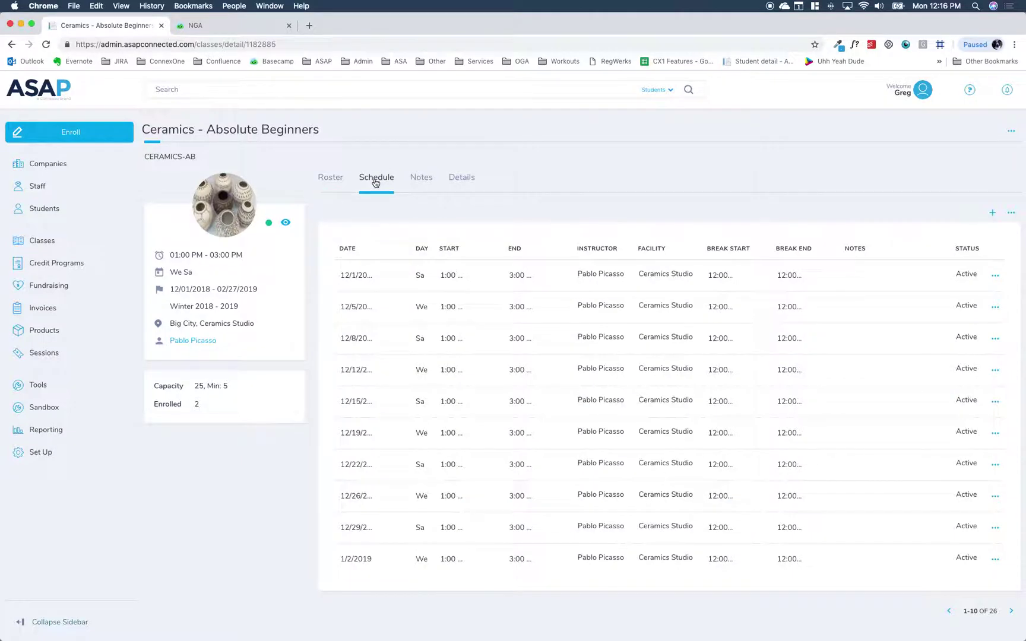
pyautogui.click(423, 182)
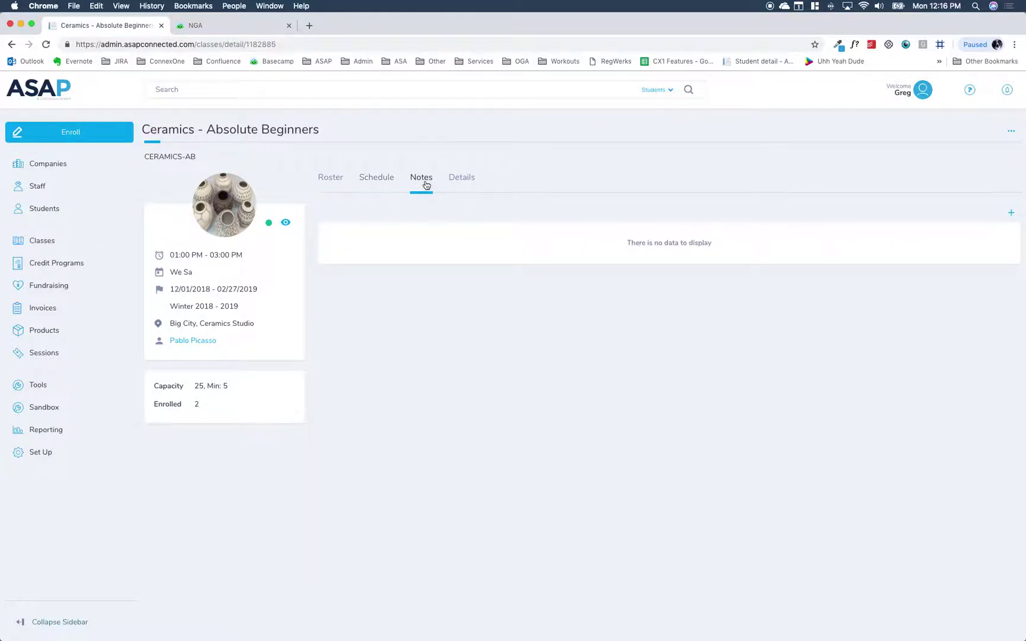
pyautogui.click(454, 183)
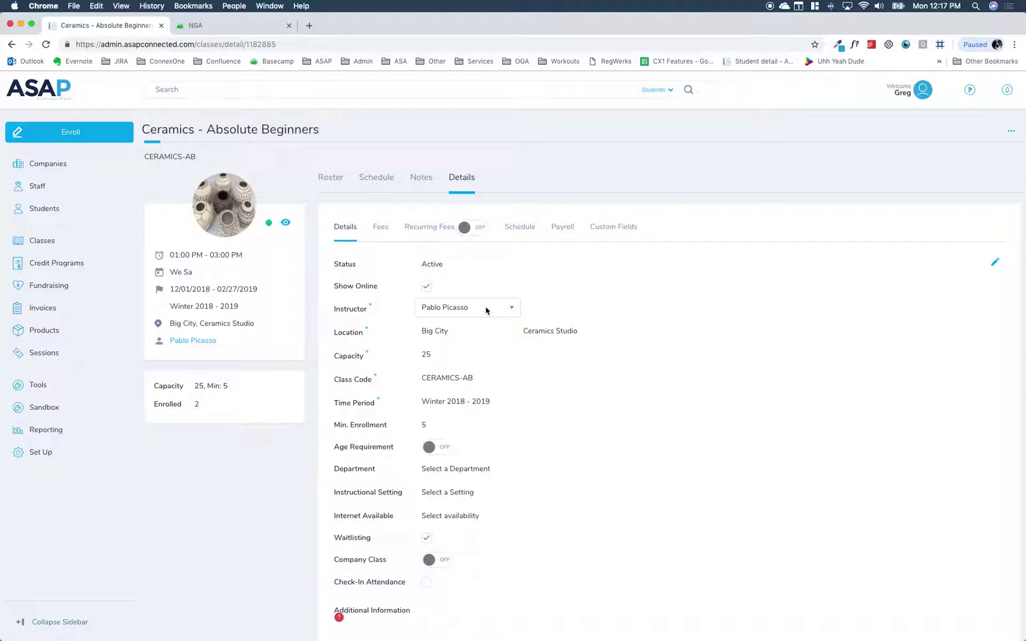
# - Pick a different instructor from the Instructor dropdown, then view the 26-session schedule
pyautogui.click(449, 309)
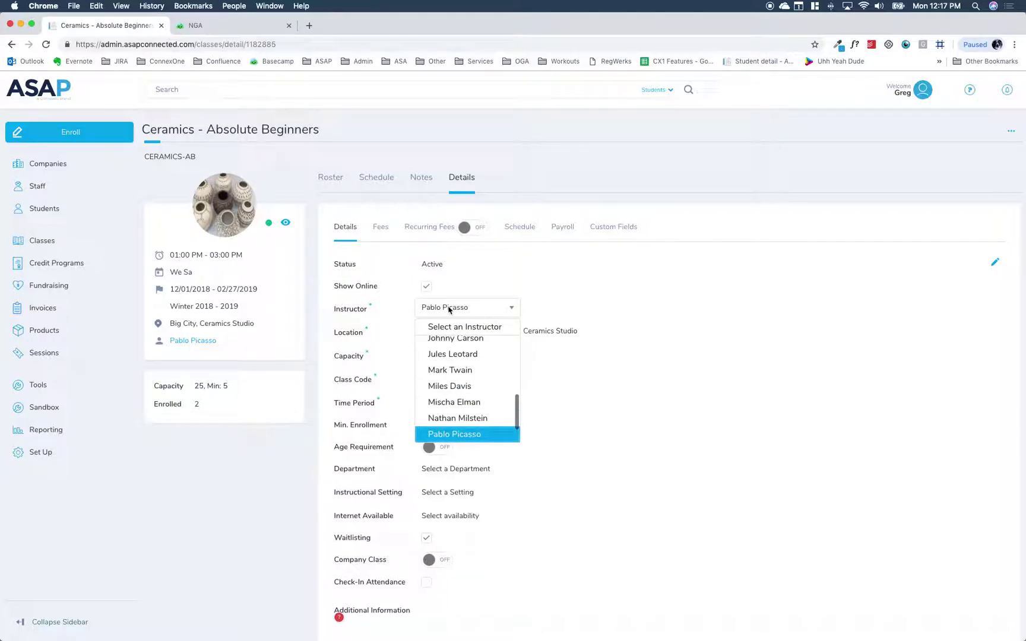
pyautogui.click(452, 387)
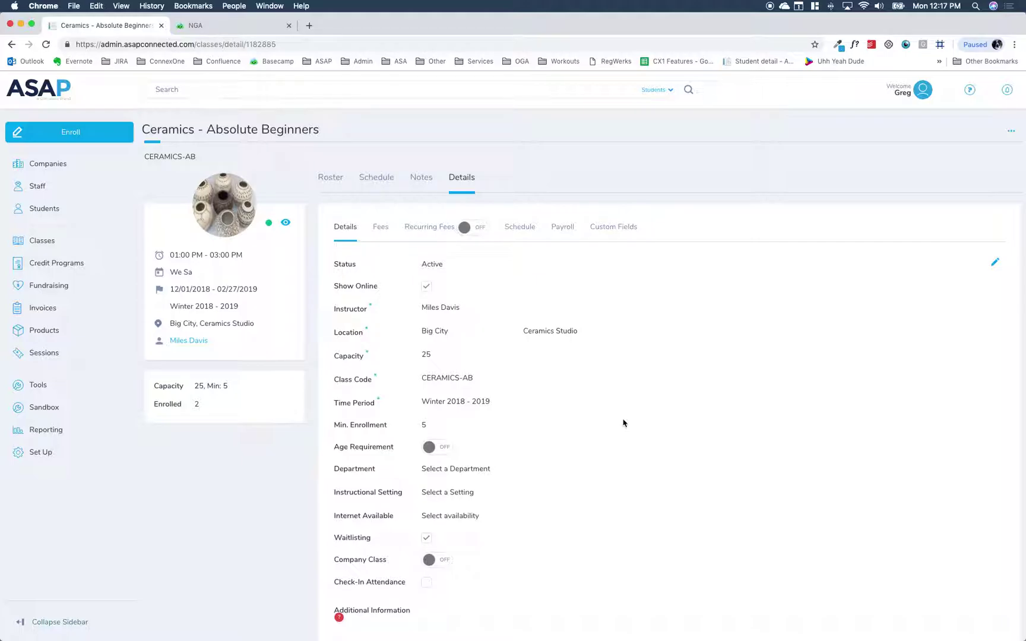
pyautogui.click(377, 180)
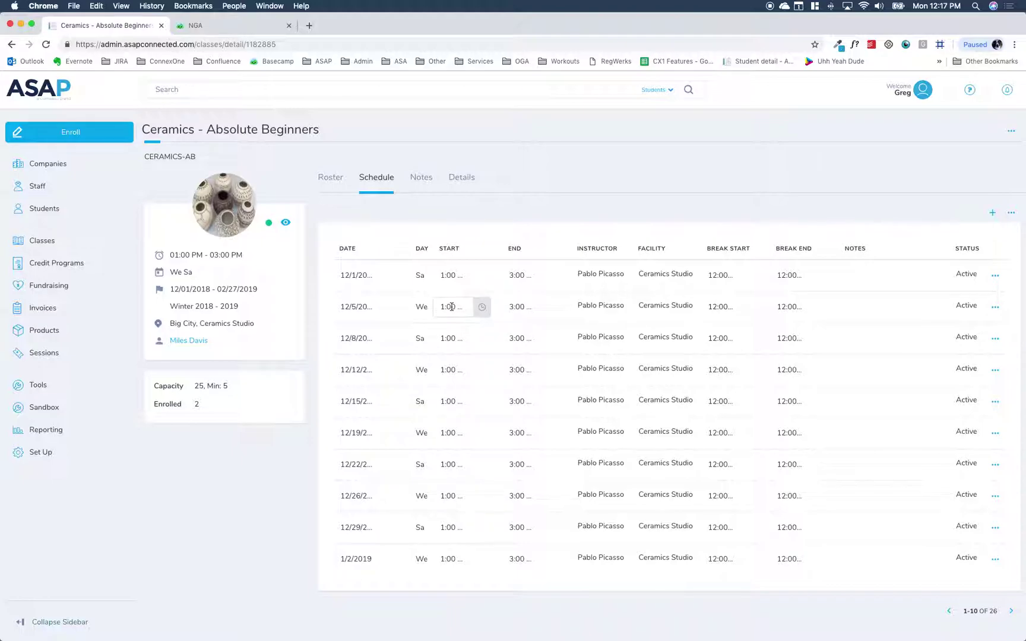
# - Change the 12/5 session's start time to 2:00 PM, then view the two-student roster
pyautogui.click(481, 307)
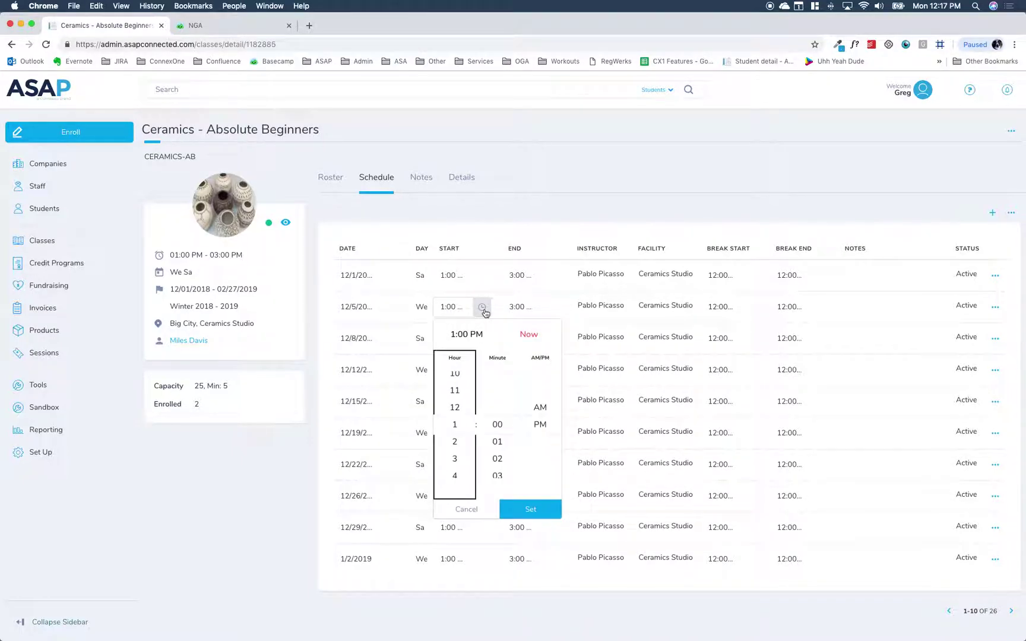
pyautogui.click(455, 442)
pyautogui.click(534, 509)
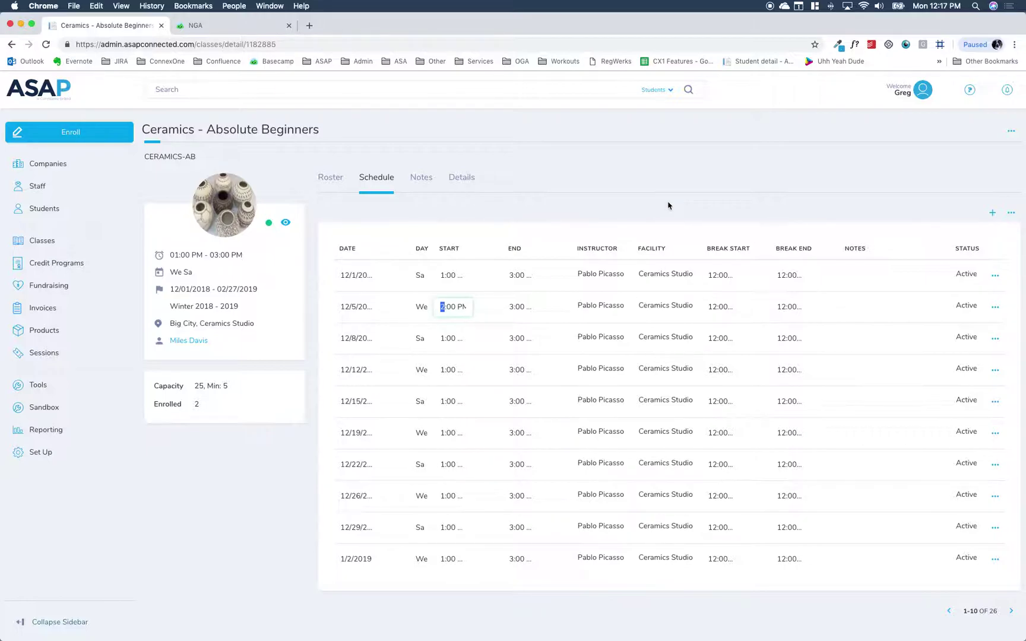
pyautogui.click(330, 179)
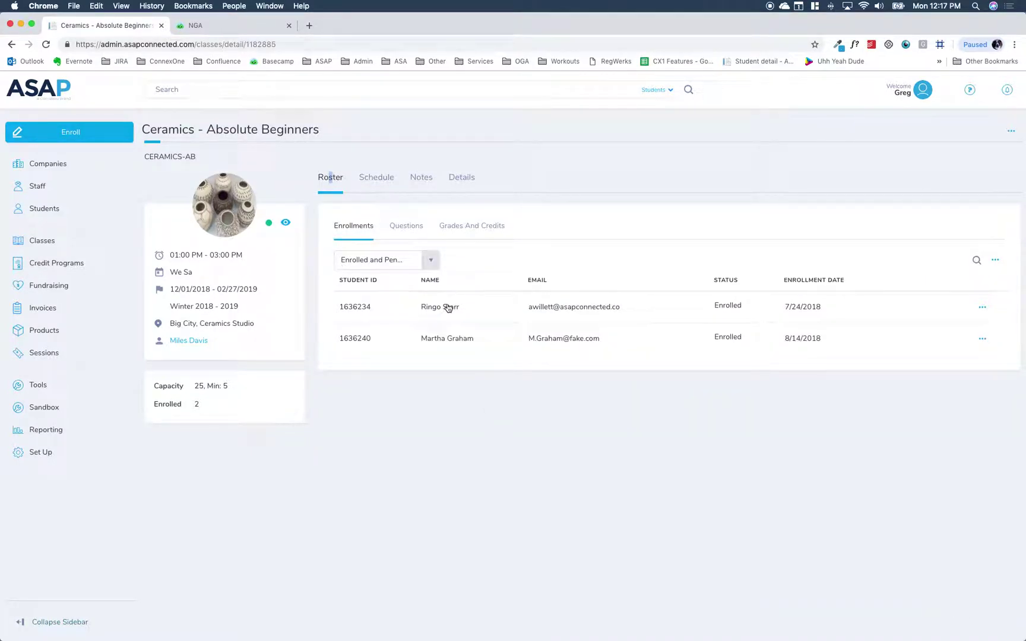
# - Open the first rostered student's enrollment detail, then their full student record
pyautogui.click(448, 308)
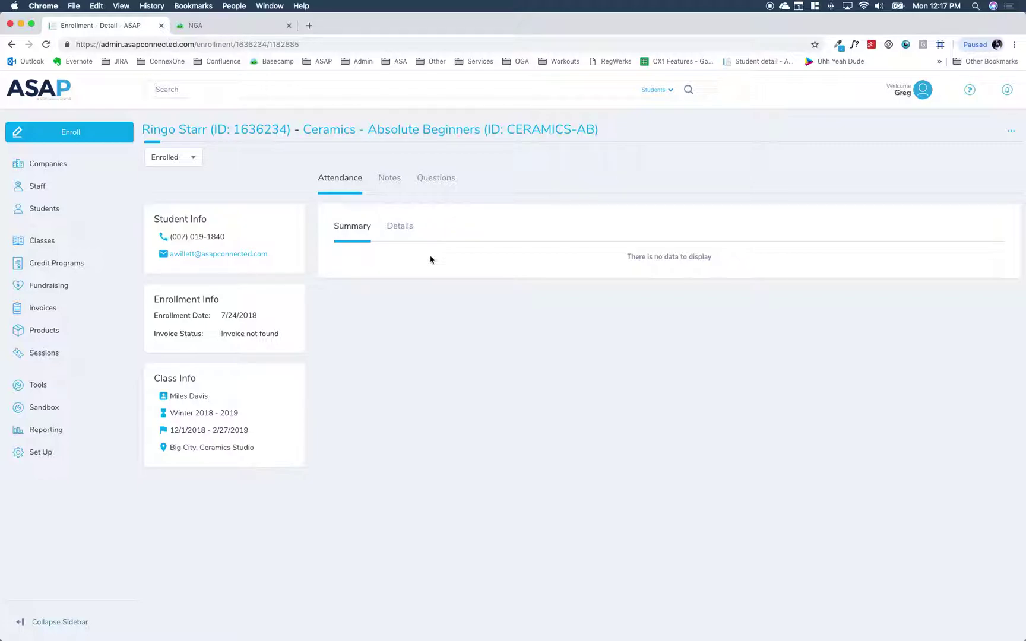
pyautogui.click(190, 131)
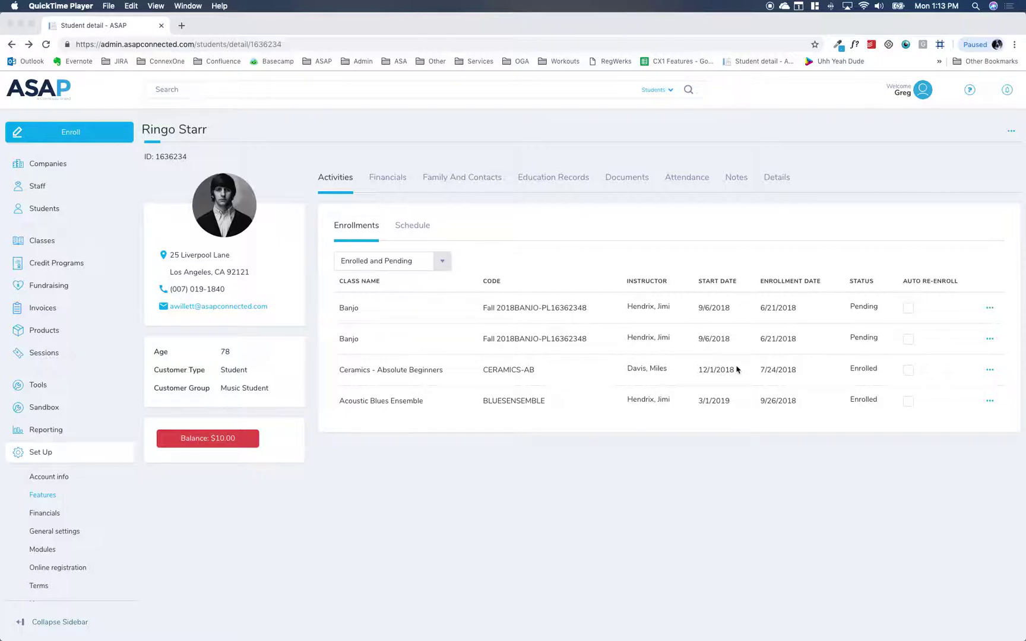
# - Review the student's Family And Contacts, Education Records, Attendance, Notes and Financials, then go to Set Up Features
pyautogui.click(480, 182)
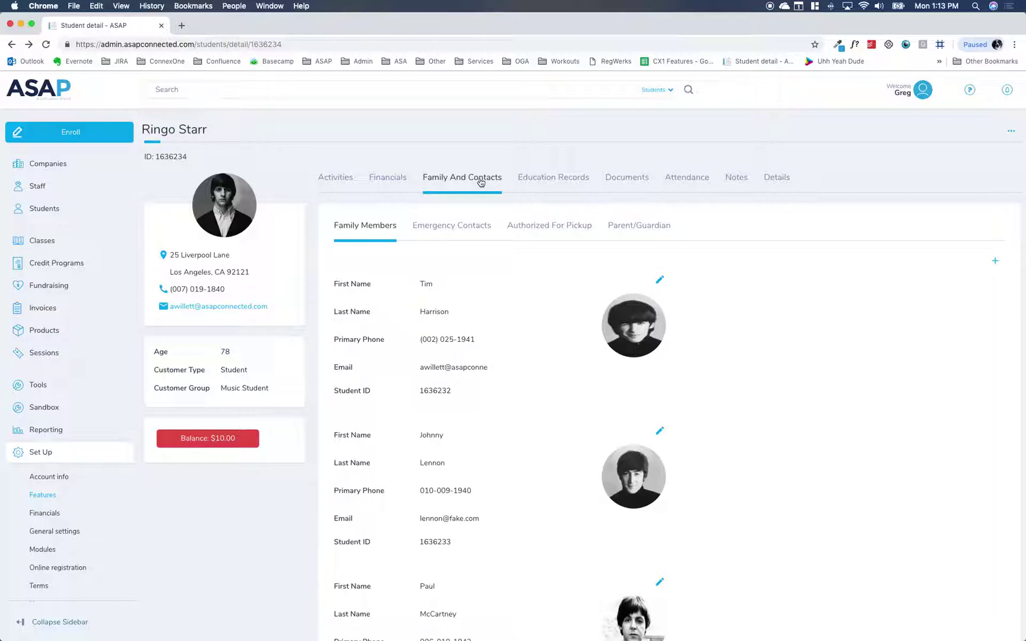
pyautogui.click(579, 177)
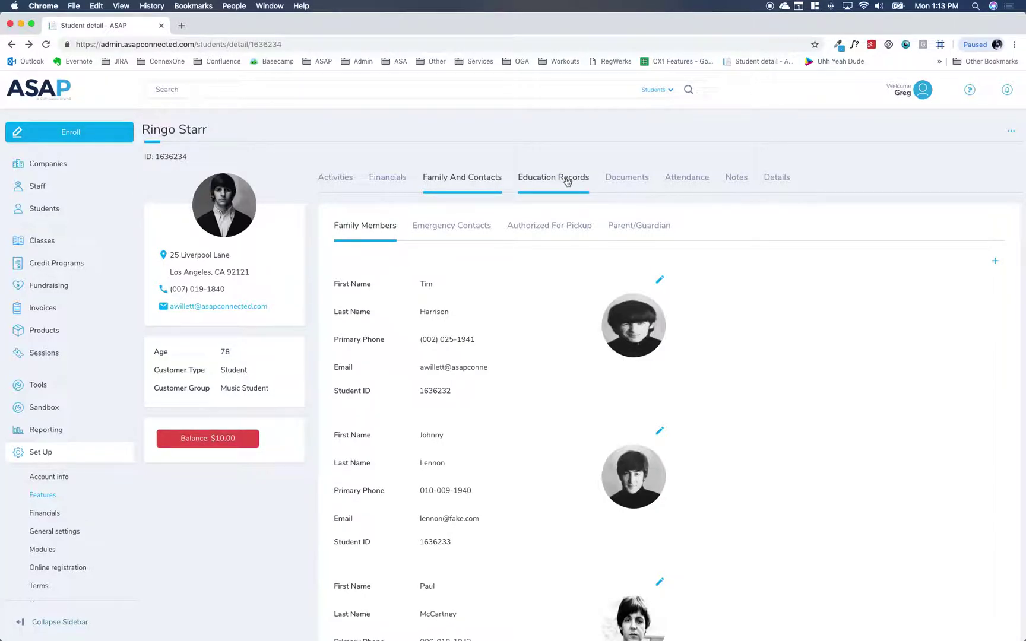
pyautogui.click(696, 182)
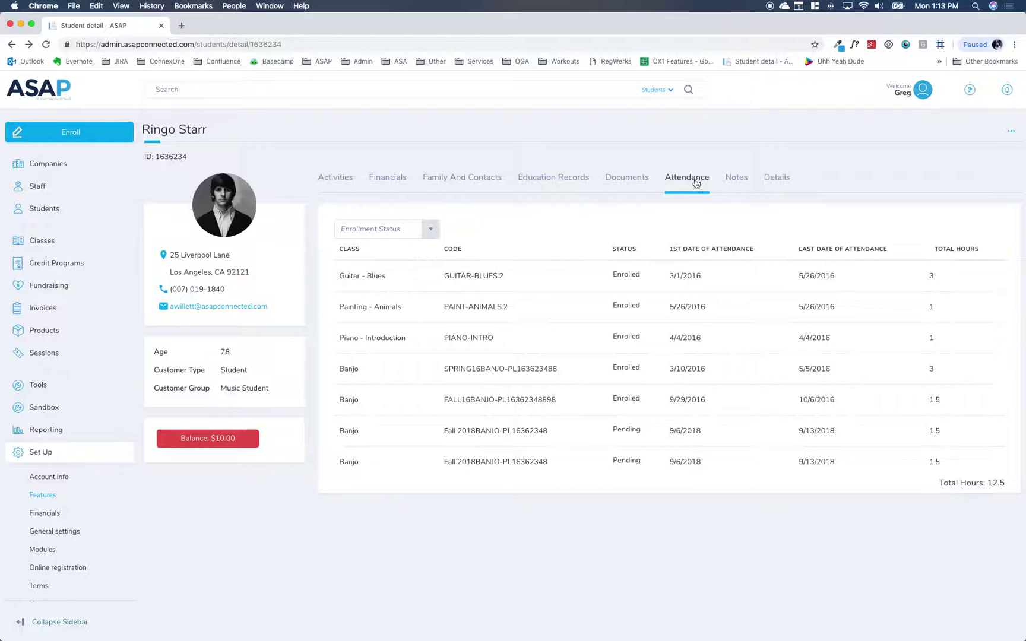
pyautogui.click(739, 182)
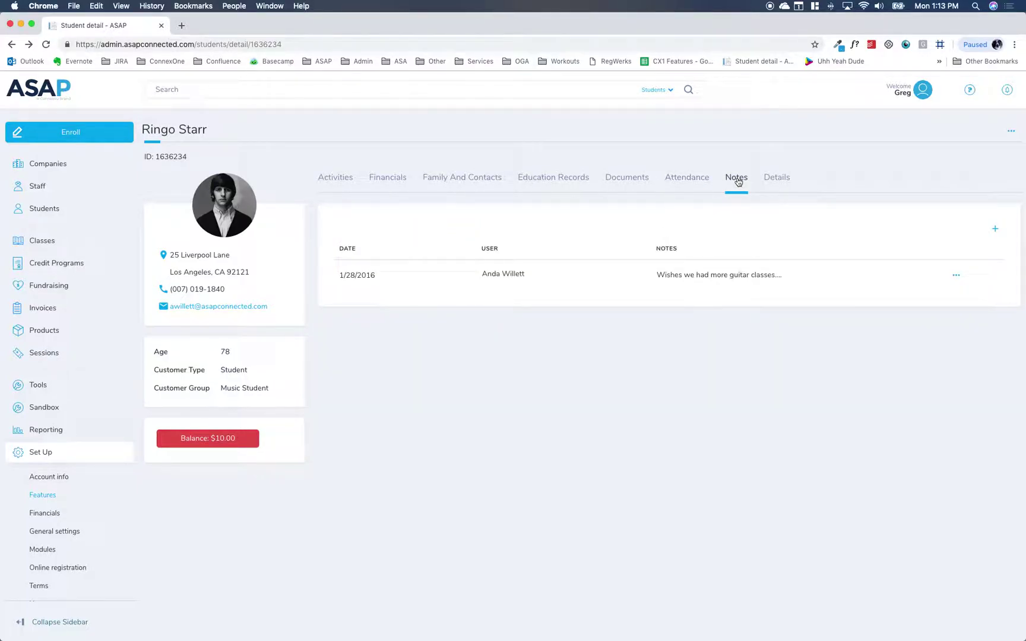
pyautogui.click(397, 185)
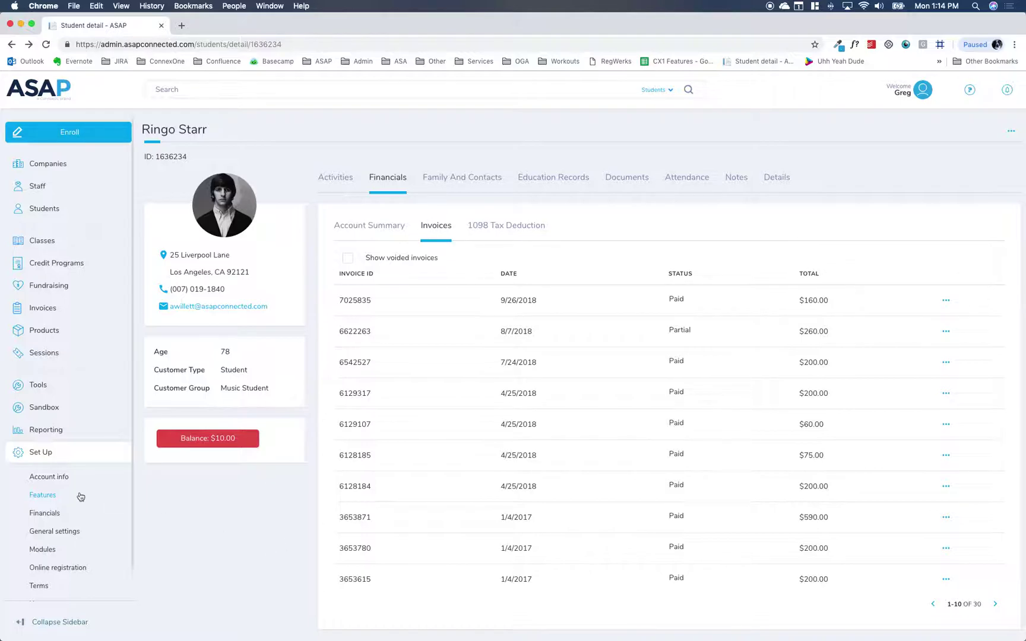
pyautogui.click(47, 498)
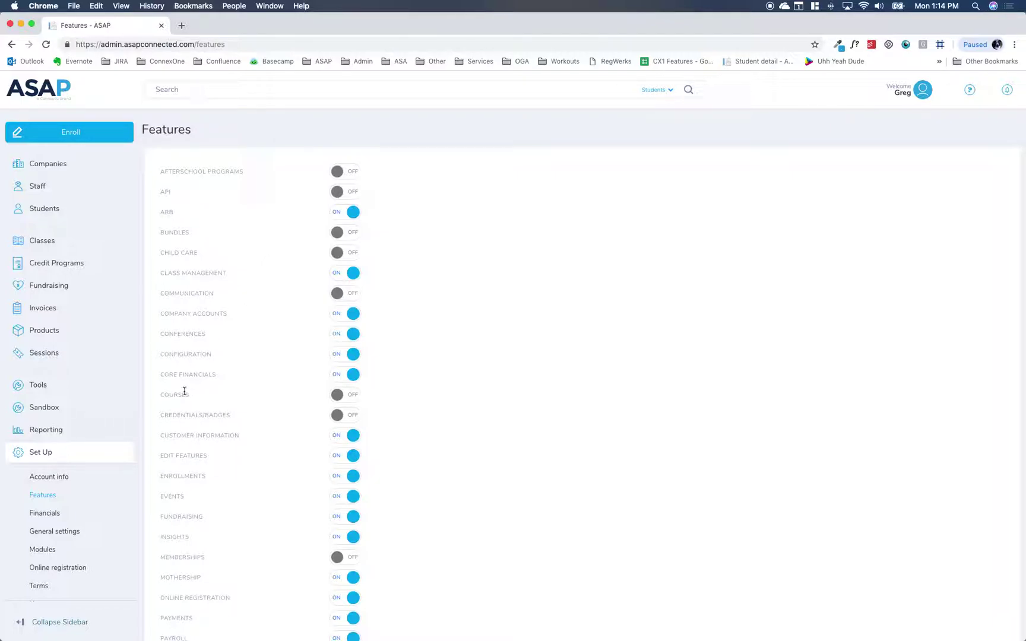
# - Turn Core Financials off, then switch Class Management off and back on
pyautogui.click(340, 377)
pyautogui.click(12, 45)
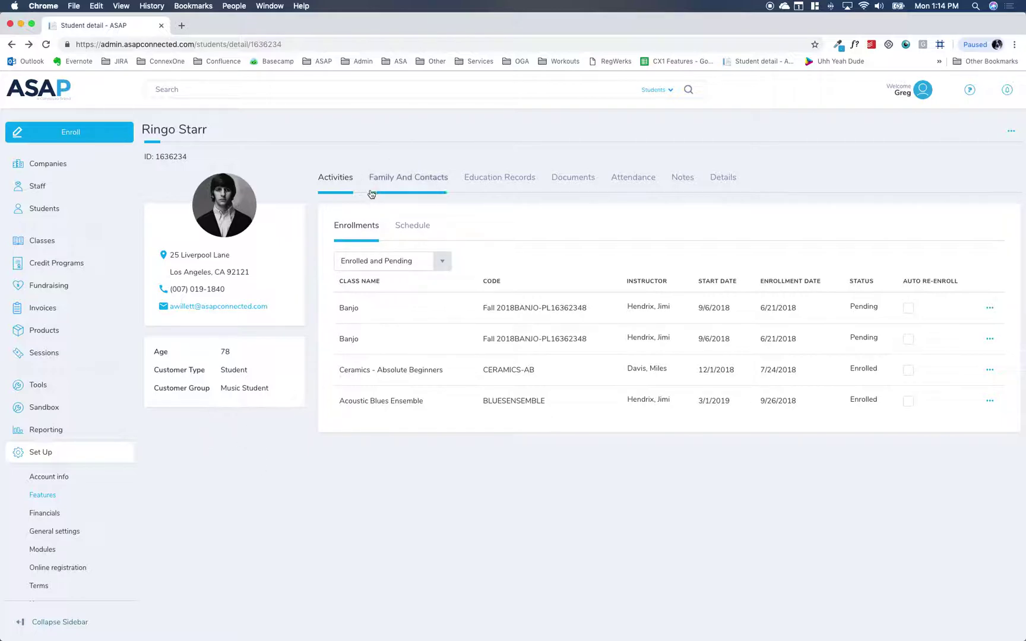
pyautogui.click(57, 498)
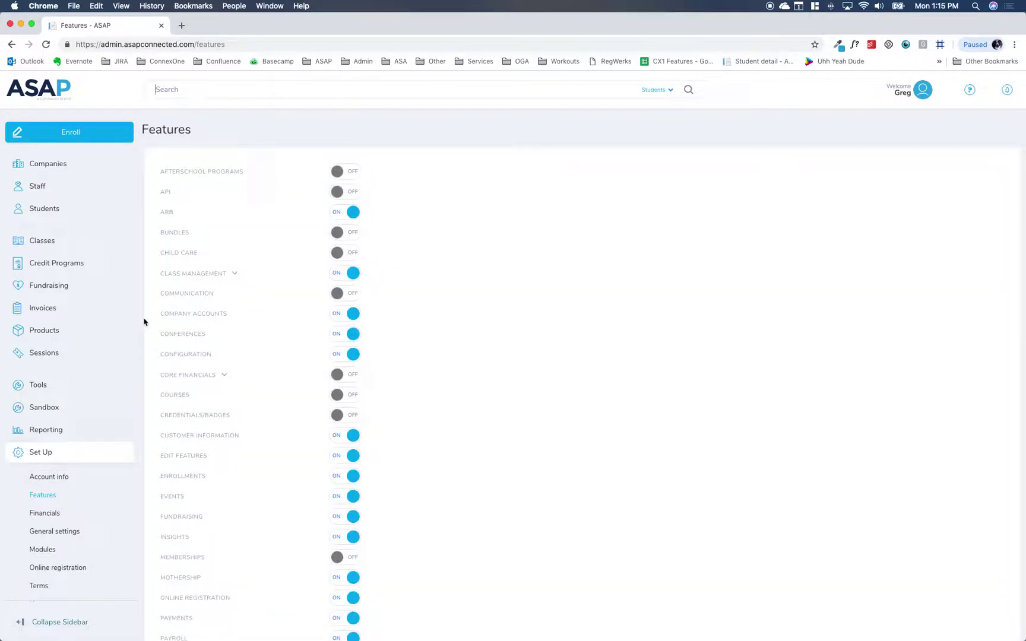
pyautogui.click(342, 275)
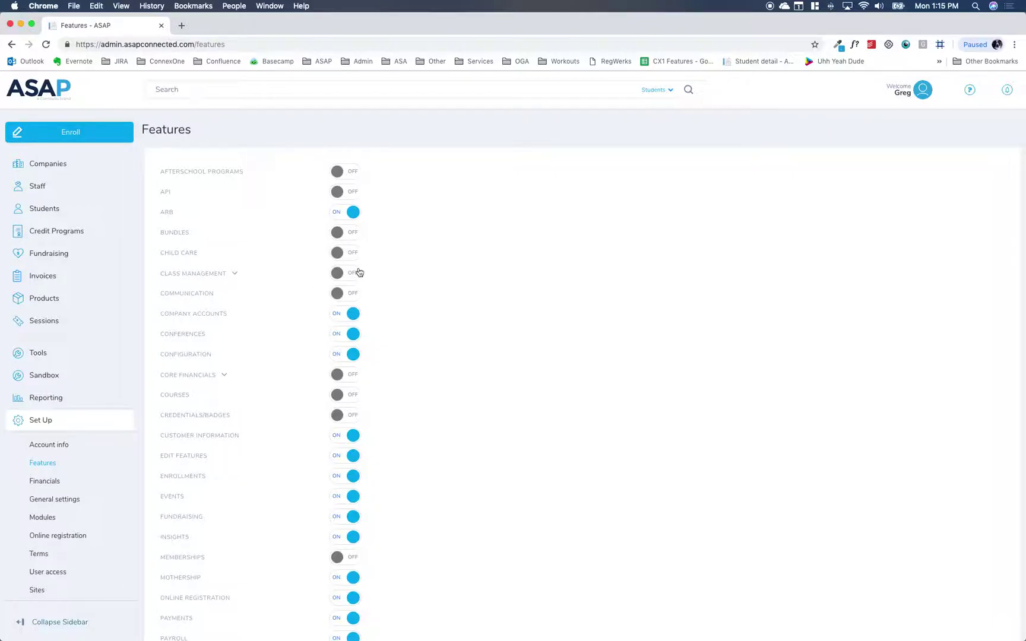
pyautogui.click(353, 274)
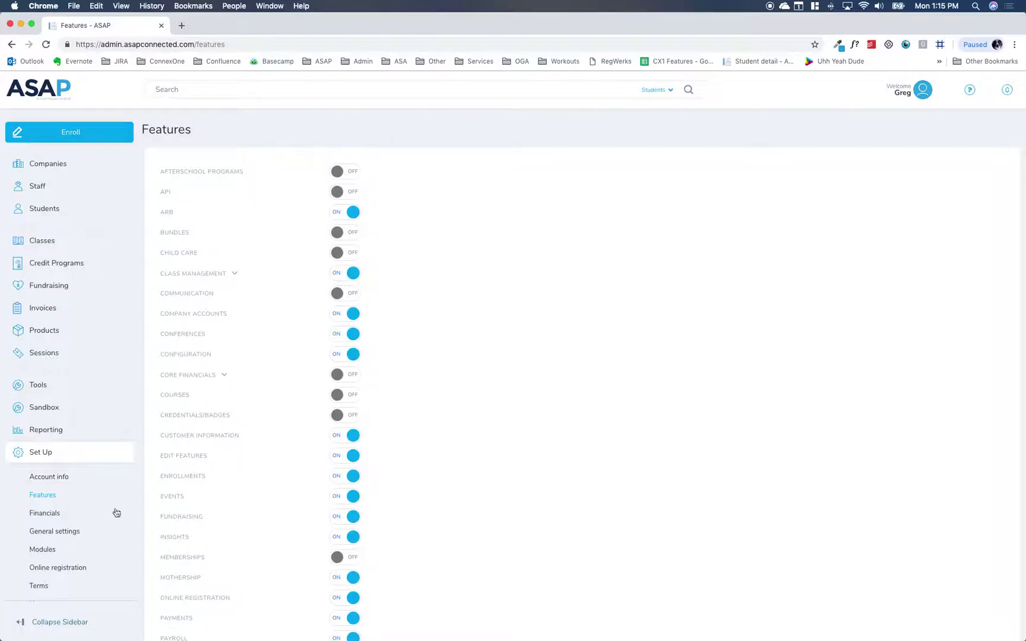
# - In General settings Terminology, rename the student custom plural to 'customers' and reload to apply it
pyautogui.click(69, 538)
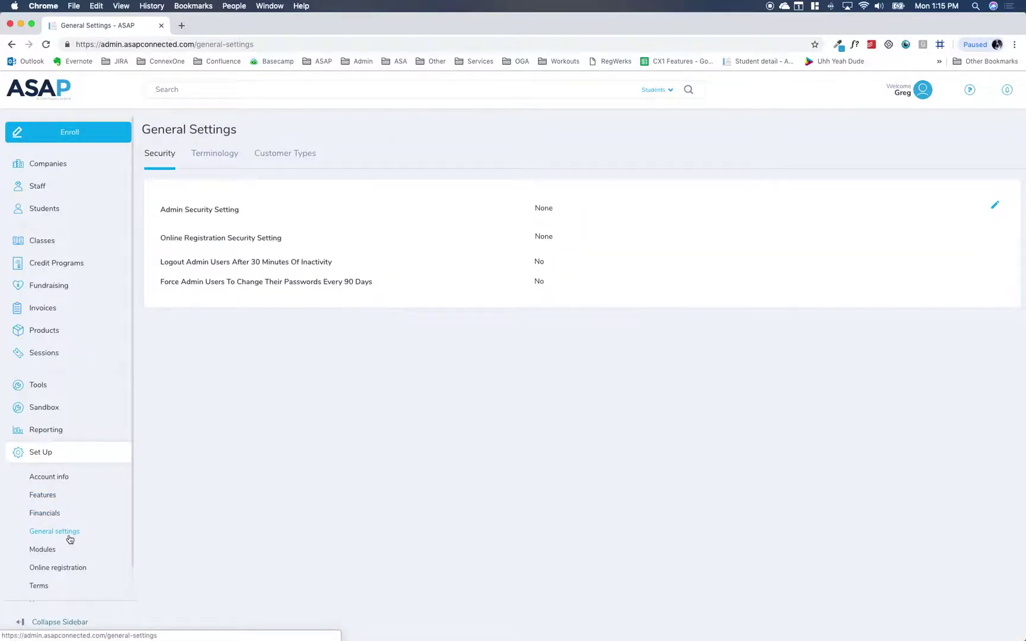
pyautogui.click(228, 159)
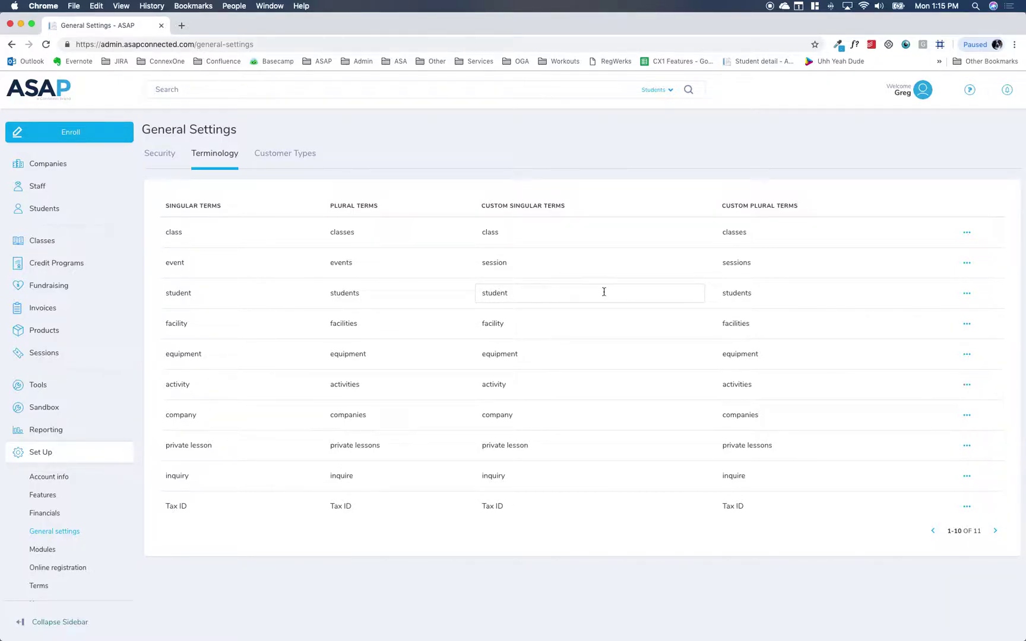
pyautogui.moveTo(756, 293); pyautogui.dragTo(699, 292)
pyautogui.write('customers')
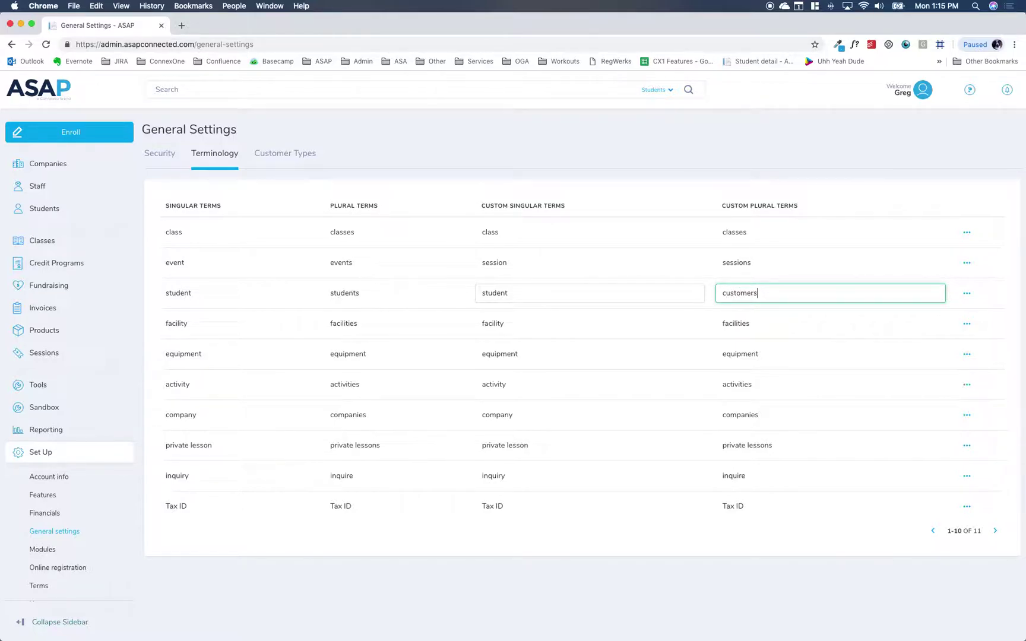
pyautogui.press('Return')
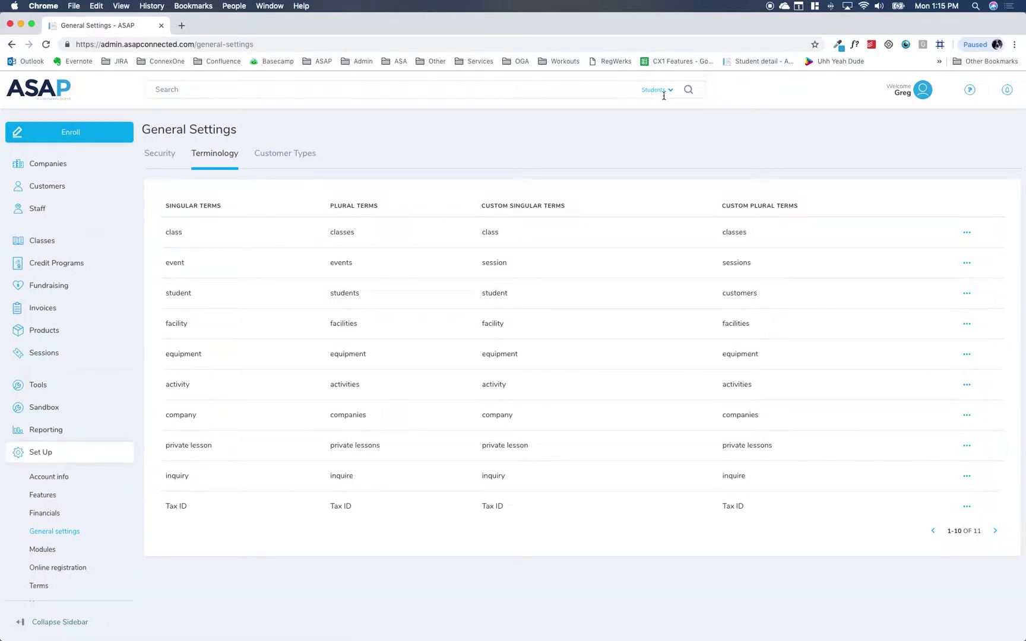
pyautogui.click(47, 45)
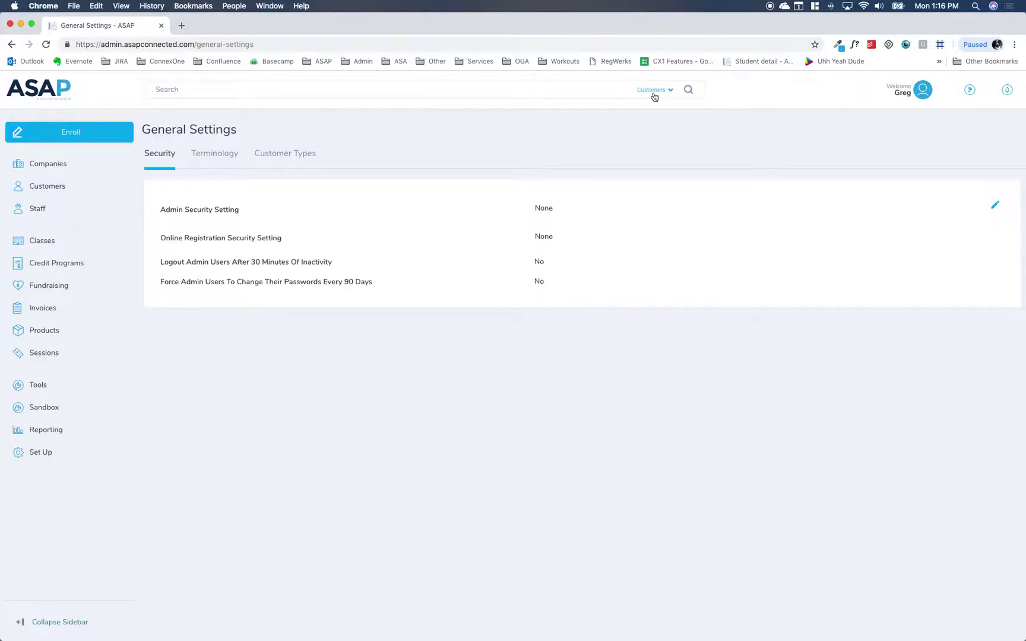
pyautogui.click(222, 157)
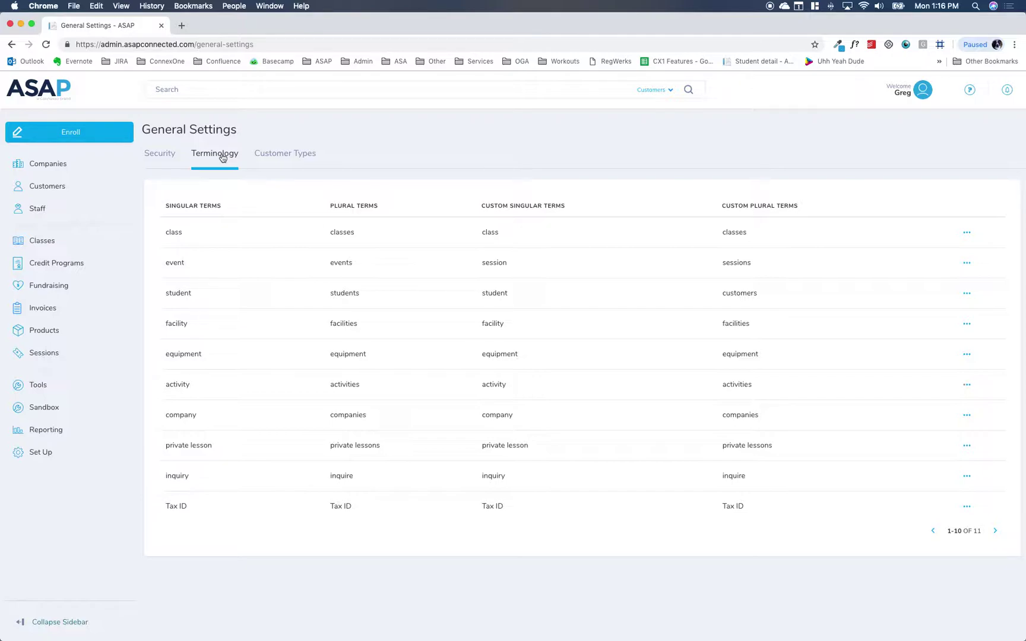
# - In Attendance, mark one Painting - Watercolor student present and another absent, then open the Calendar
pyautogui.click(40, 386)
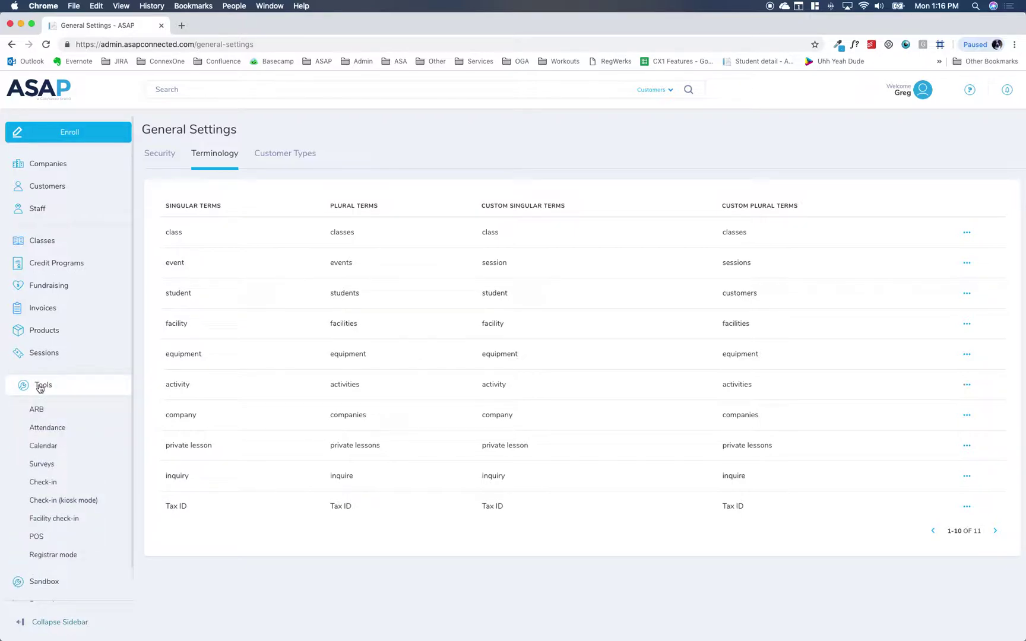
pyautogui.click(57, 432)
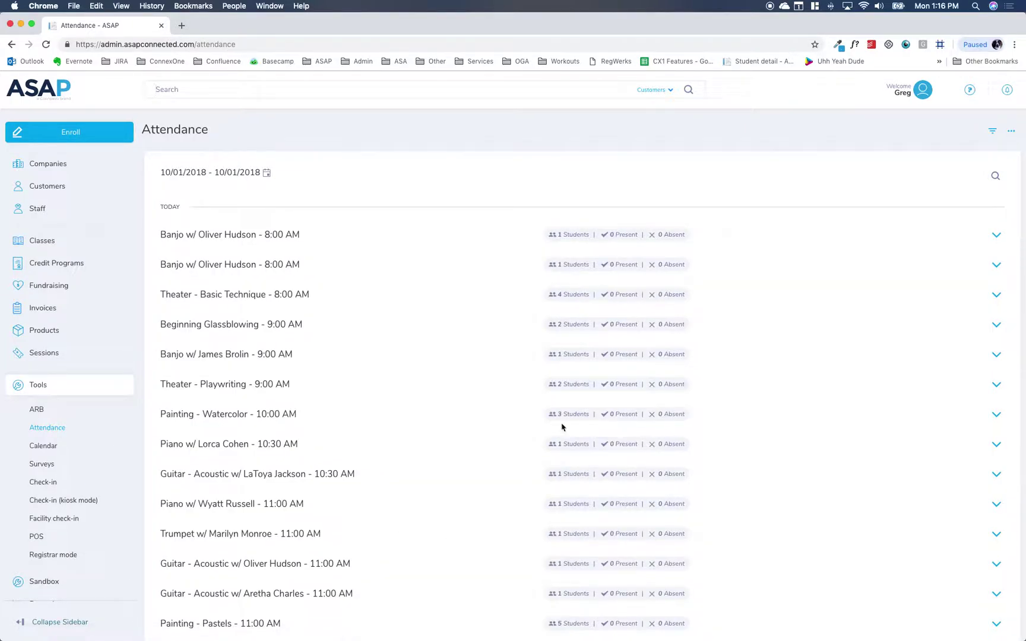
pyautogui.click(589, 418)
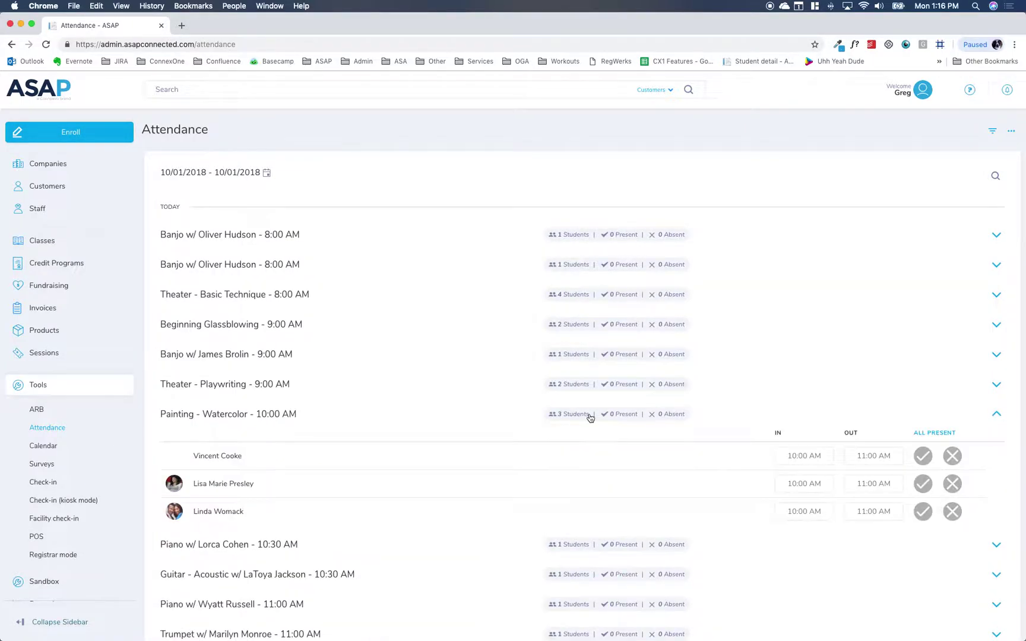
pyautogui.click(925, 484)
pyautogui.click(953, 513)
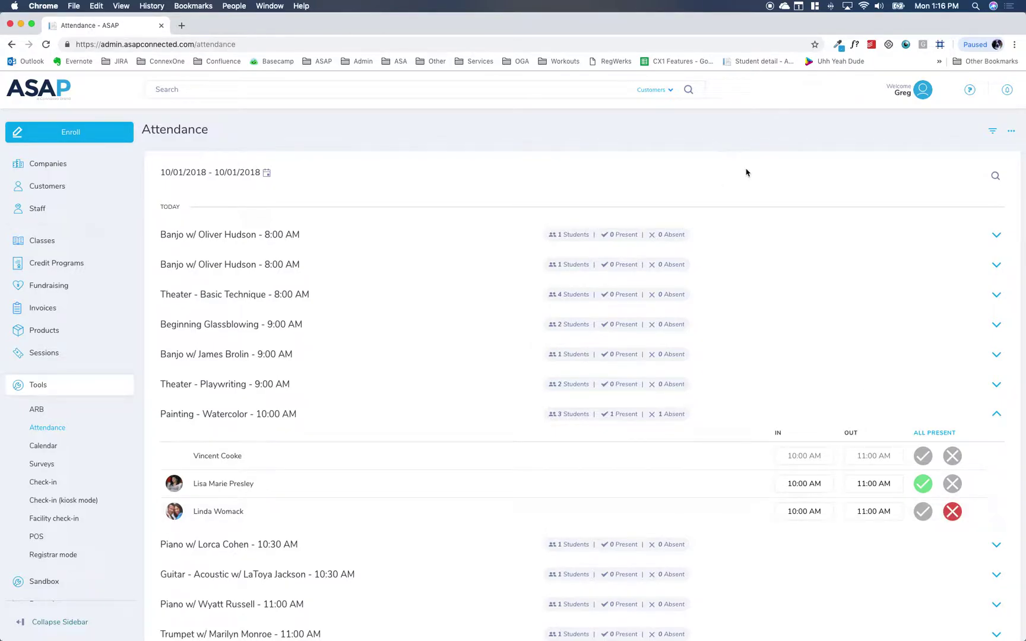
pyautogui.click(43, 447)
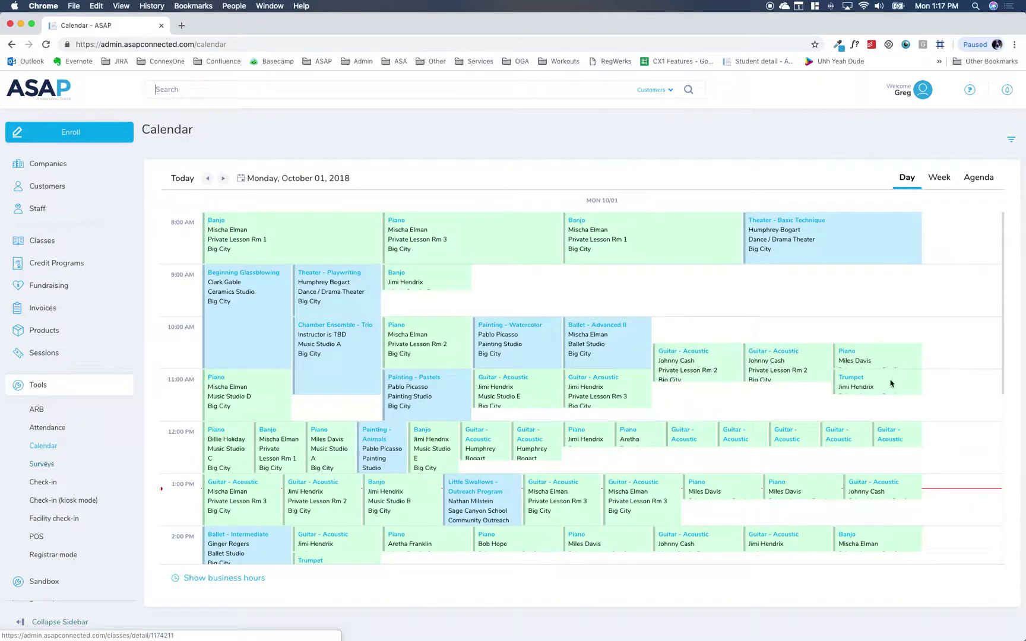
# - Filter the calendar to the Big City location and a single instructor, then collapse Tools
pyautogui.click(1012, 140)
pyautogui.click(537, 160)
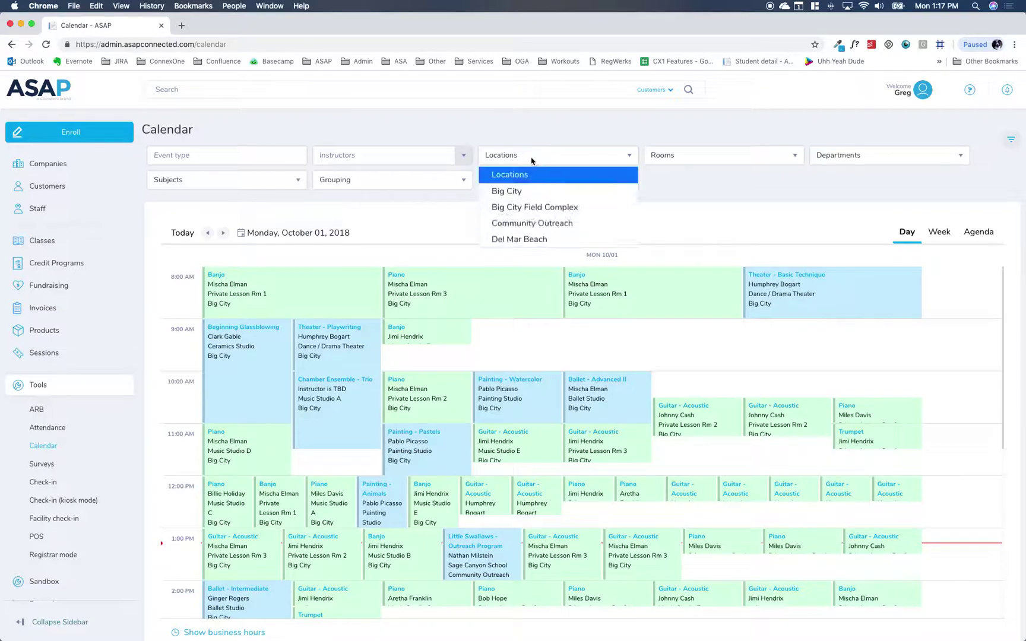
pyautogui.click(526, 193)
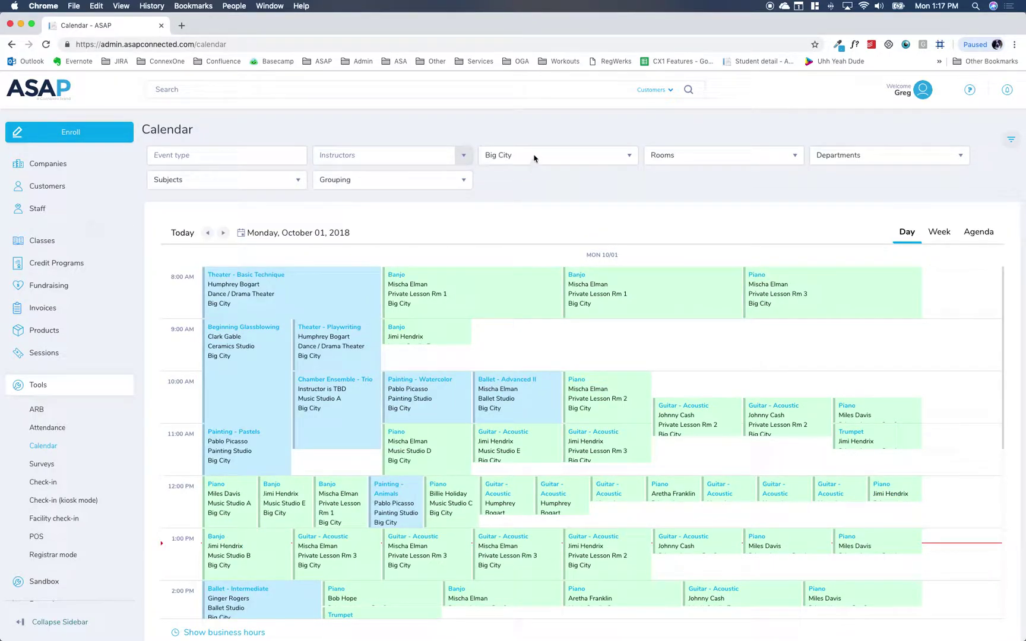
pyautogui.click(463, 157)
pyautogui.click(379, 176)
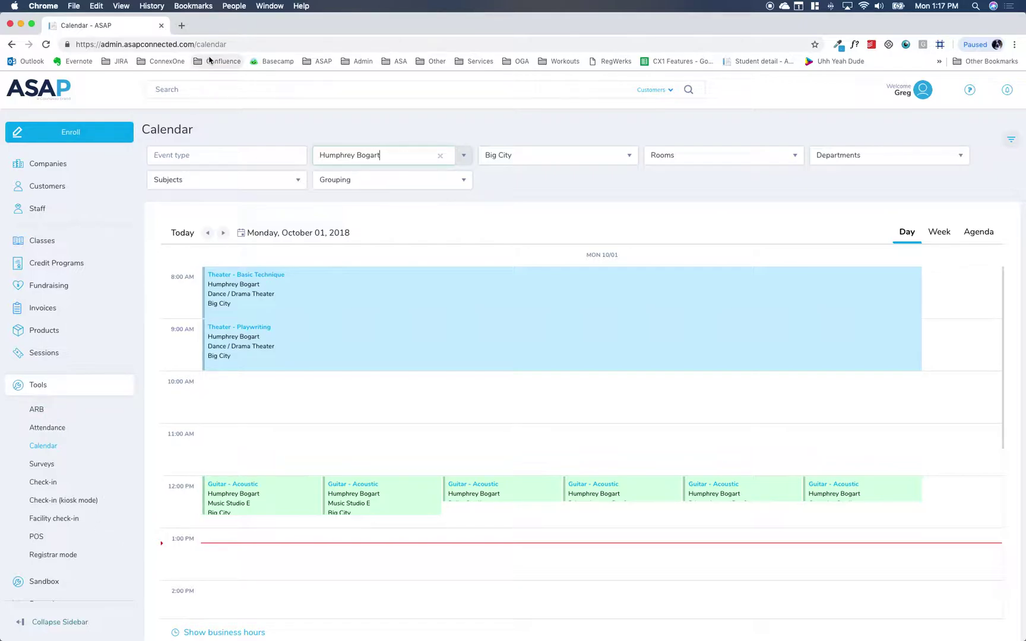
pyautogui.click(43, 386)
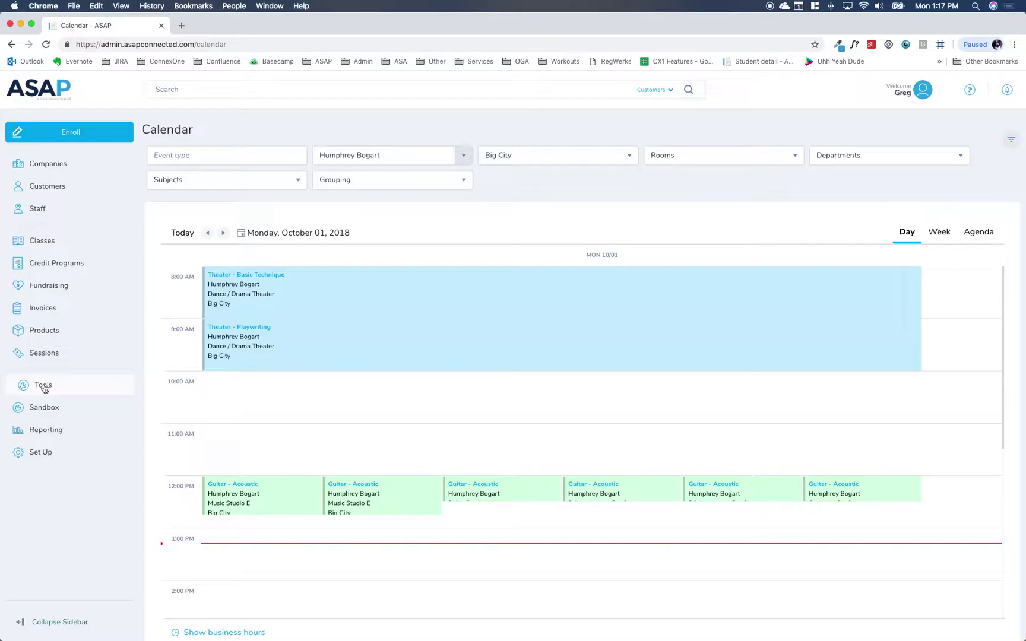
# - Browse the full Reporting list, then open the Sandbox Iframe test page
pyautogui.click(51, 432)
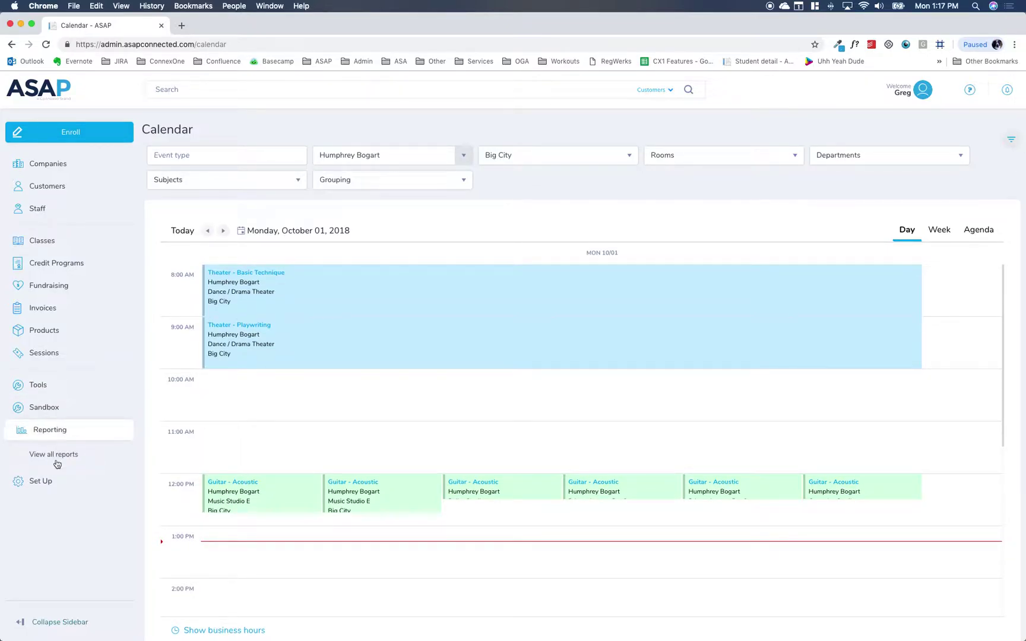
pyautogui.click(57, 456)
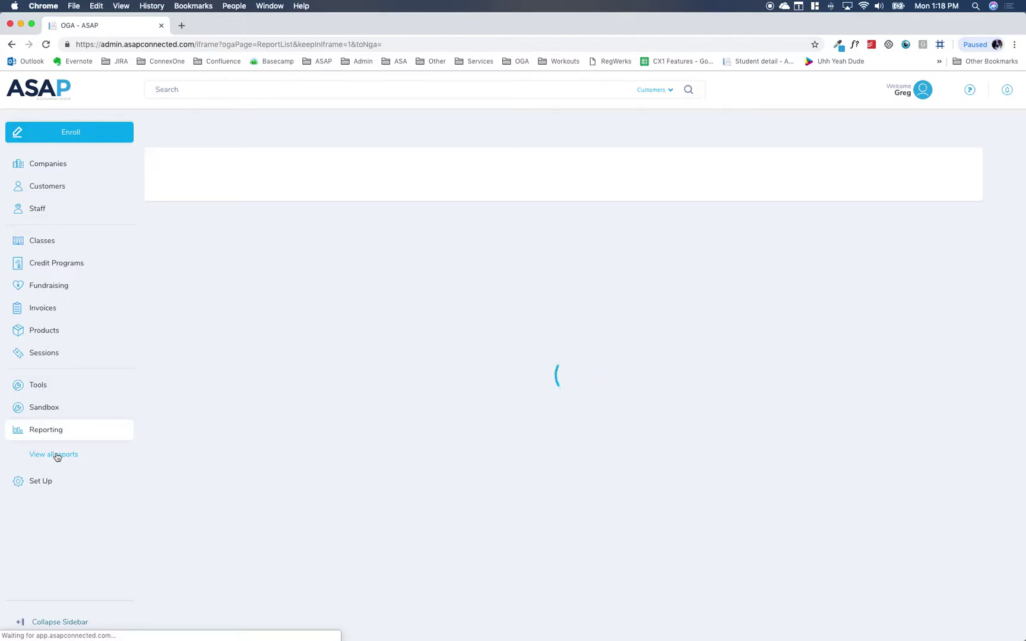
pyautogui.click(50, 408)
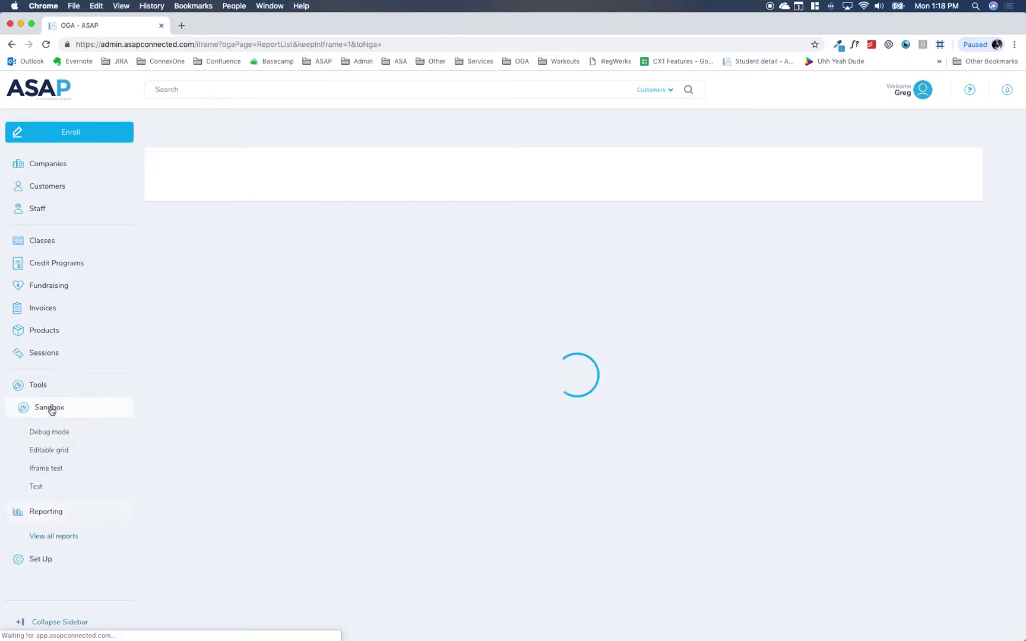
pyautogui.click(55, 469)
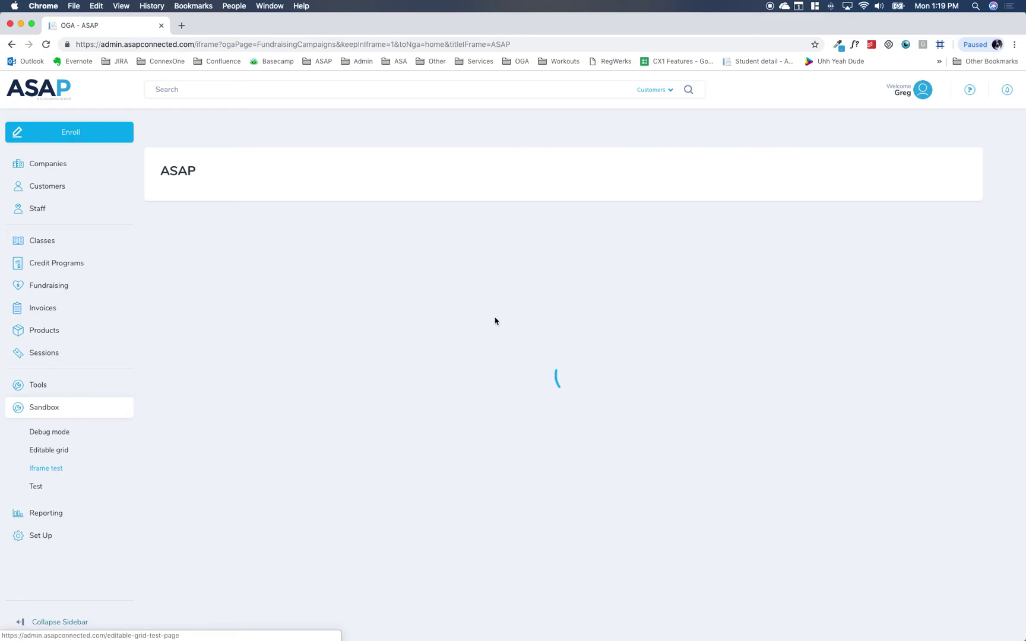
# - Bring QuickTime Player to the front and show its application menu
pyautogui.moveTo(496, 631)
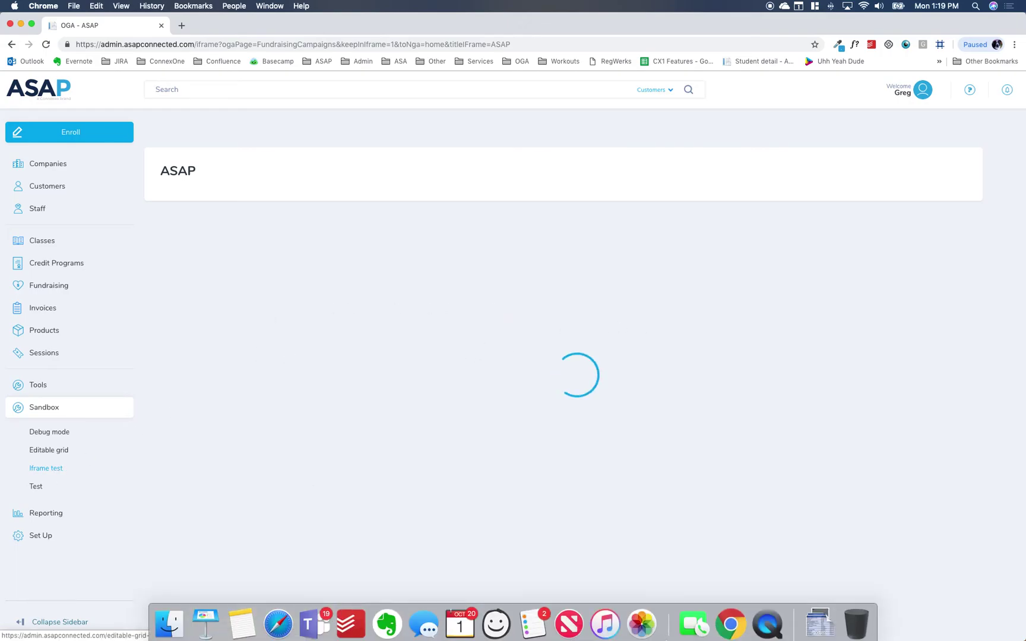
pyautogui.click(774, 626)
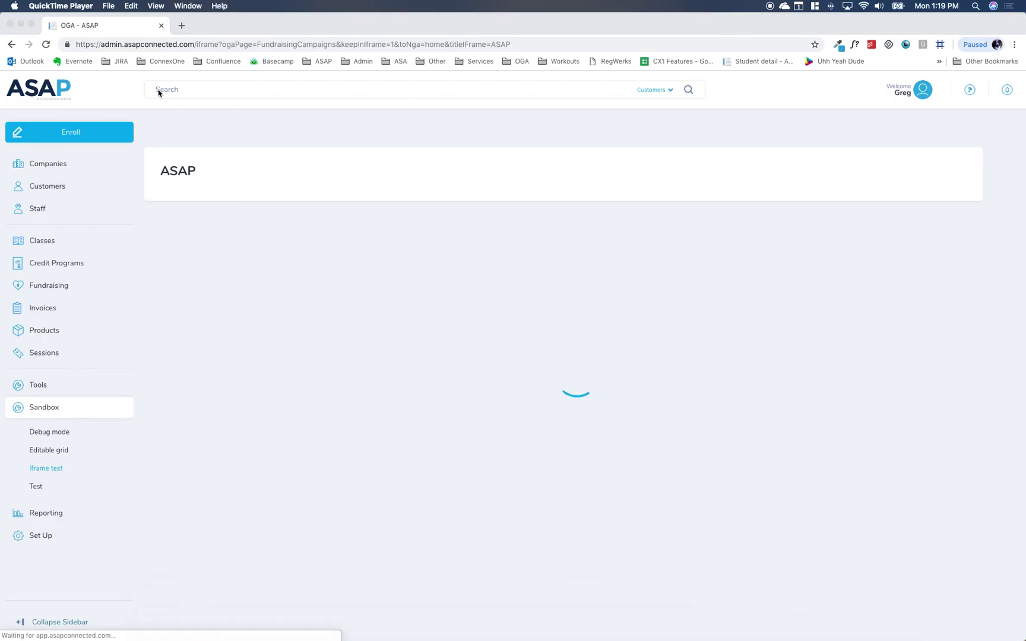
pyautogui.click(62, 6)
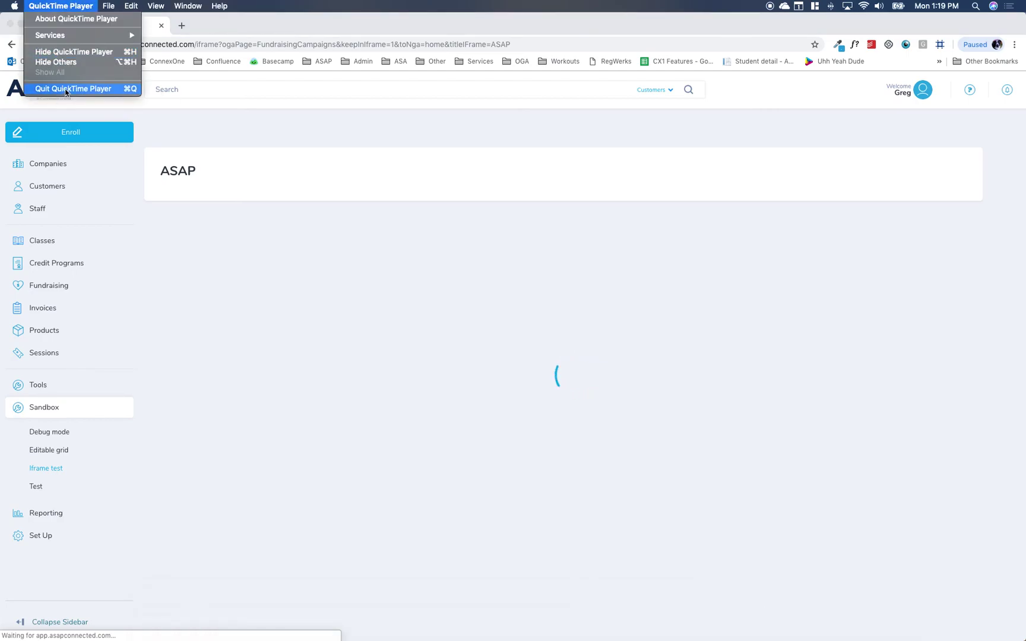